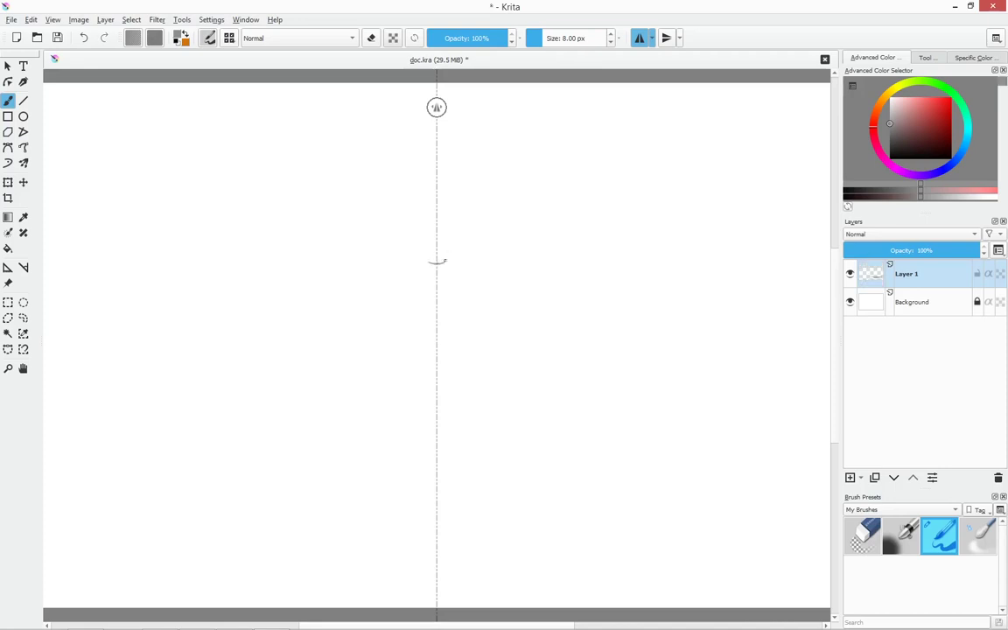
Sketch the mirrored V-shaped jaw, flat top line and reinforced face sides in grey
left_click_drag(434, 263, 394, 236)
mouse_move(439, 177)
left_mouse_down()
mouse_move(482, 181)
mouse_move(477, 229)
mouse_move(489, 175)
mouse_move(473, 249)
left_mouse_up()
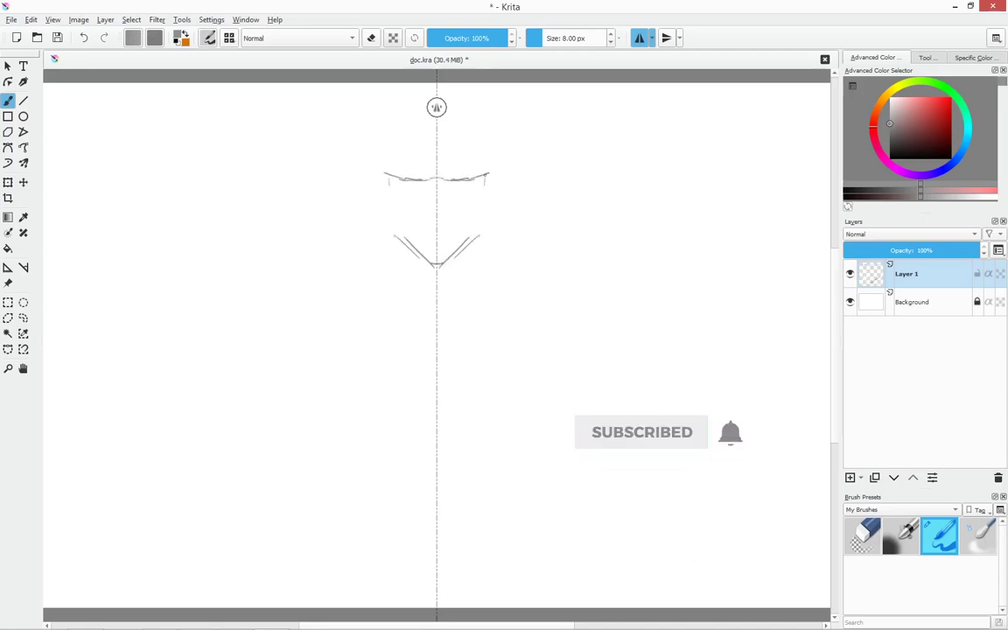
key("ctrl+z")
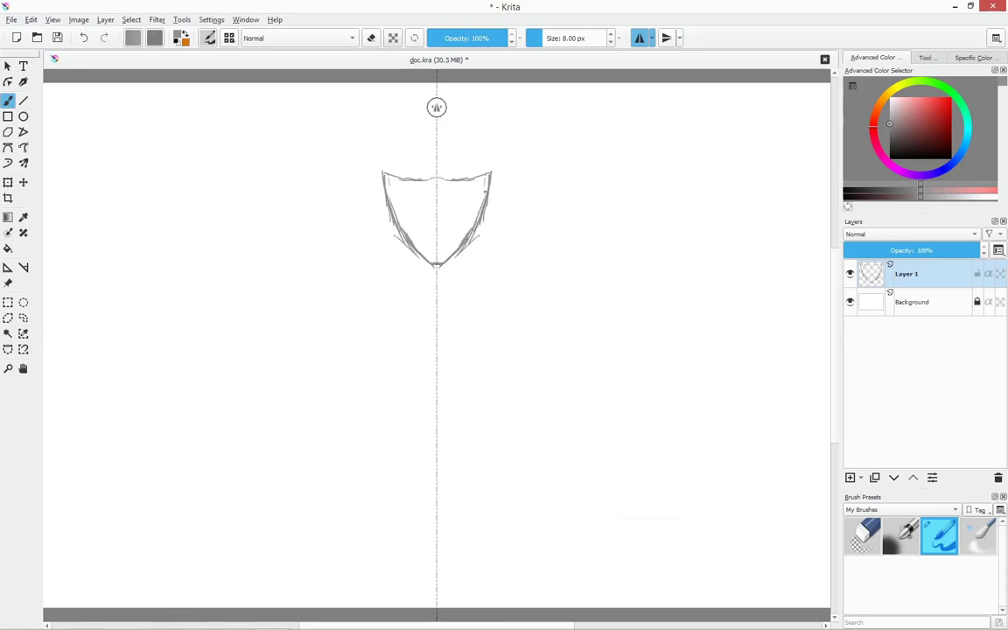
left_click_drag(488, 179, 473, 238)
Tidy the shield outline's edges by alternating between eraser and brush
left_click(862, 535)
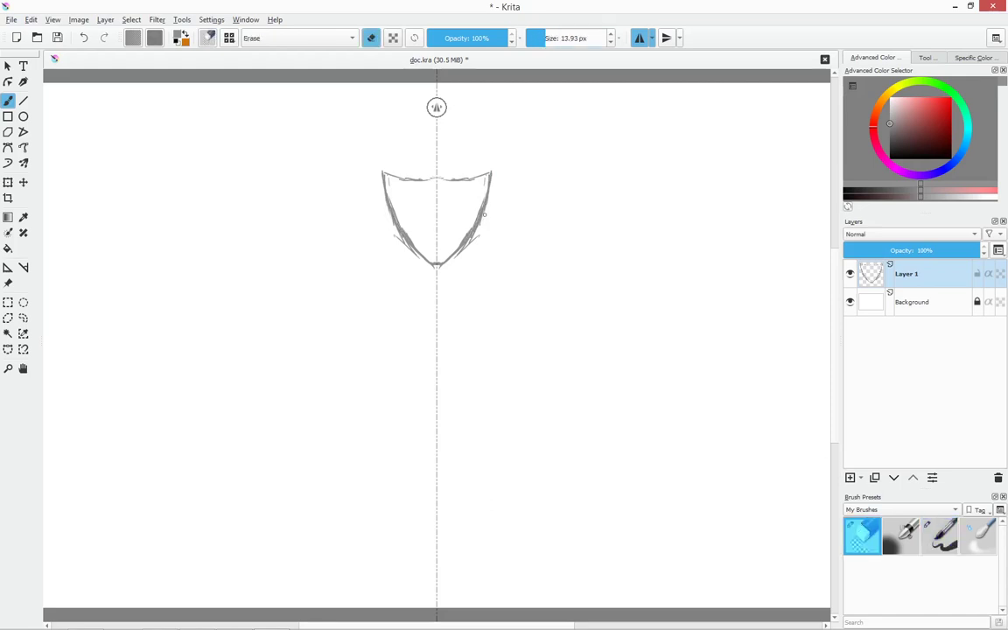
left_click(938, 535)
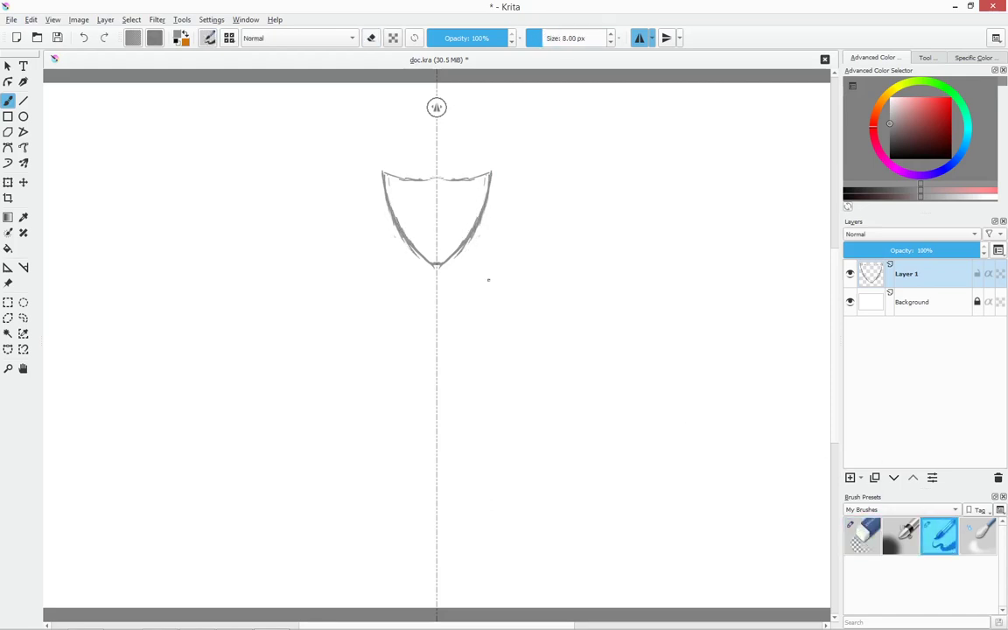
key("slash")
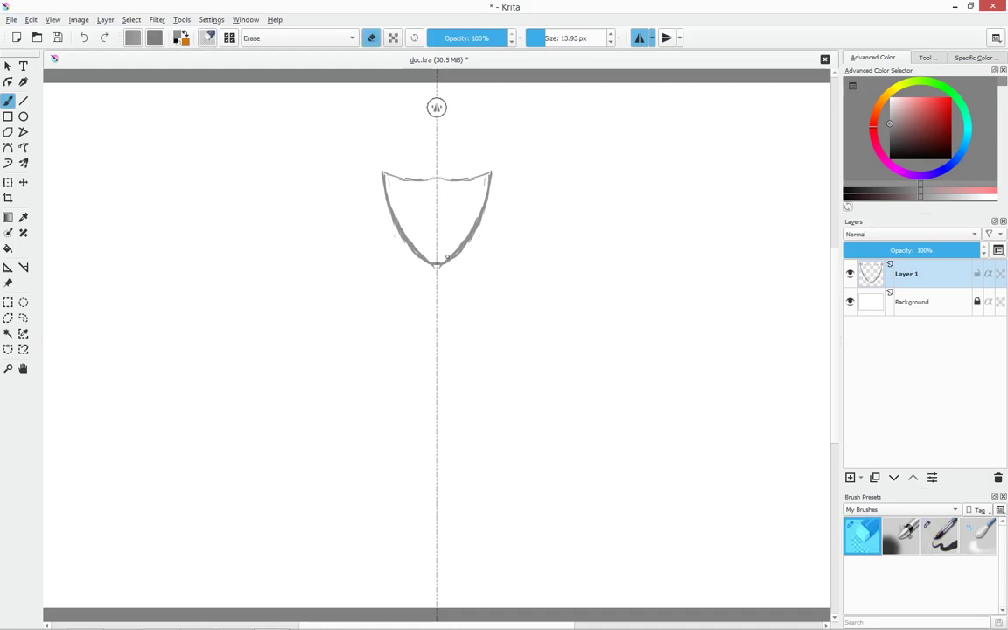
key("slash")
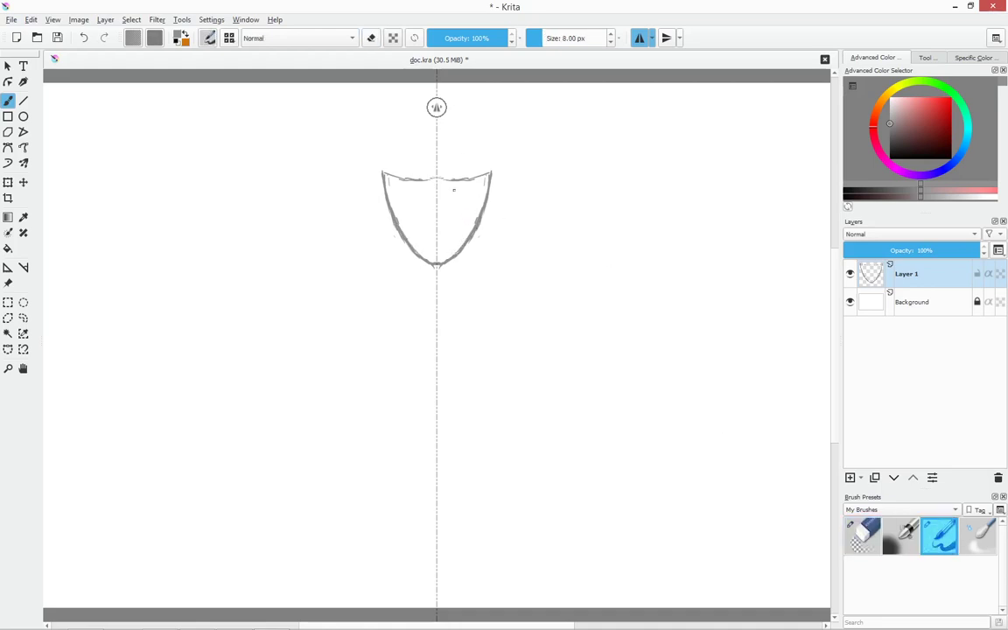
Add mirrored eyes with pupils, a nose, neck lines and wider side outlines to the face
mouse_move(456, 212)
left_mouse_down()
mouse_move(477, 201)
mouse_move(478, 185)
left_mouse_up()
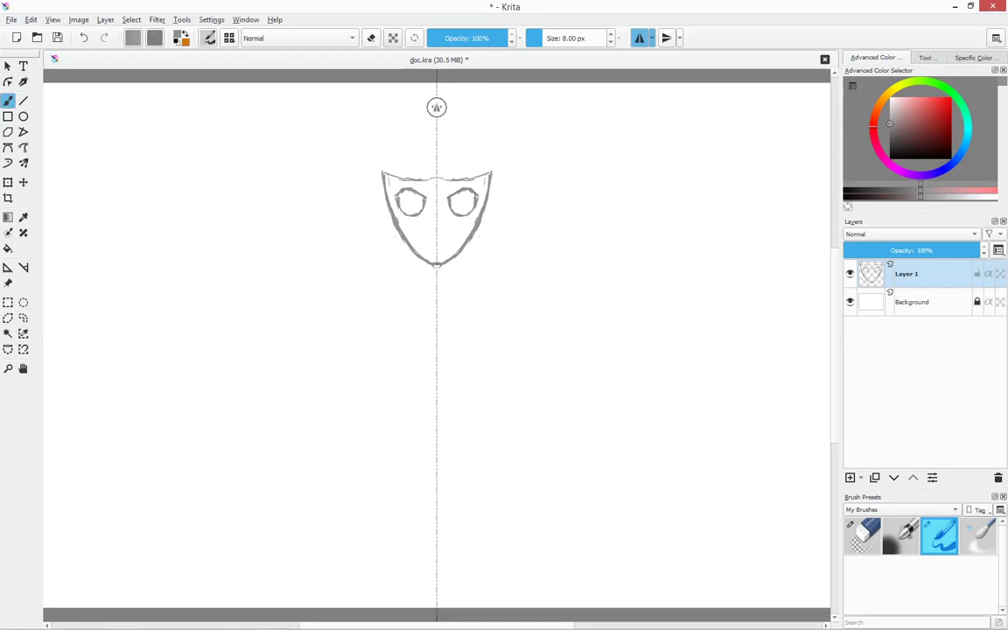
mouse_move(469, 188)
left_mouse_down()
mouse_move(461, 212)
mouse_move(452, 173)
mouse_move(426, 184)
mouse_move(460, 204)
left_mouse_up()
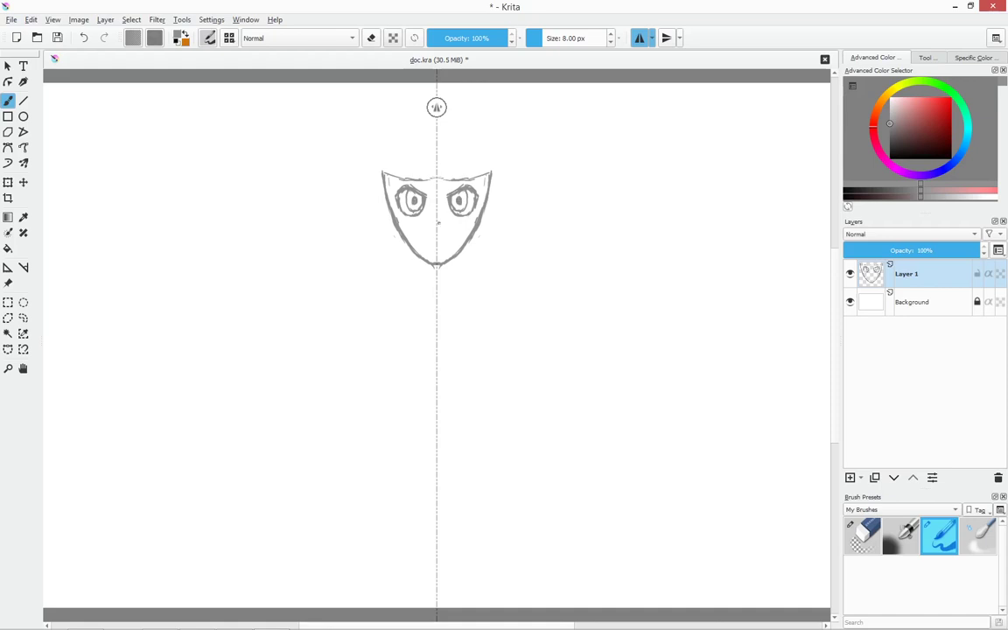
left_click_drag(436, 229, 447, 237)
key("ctrl+z")
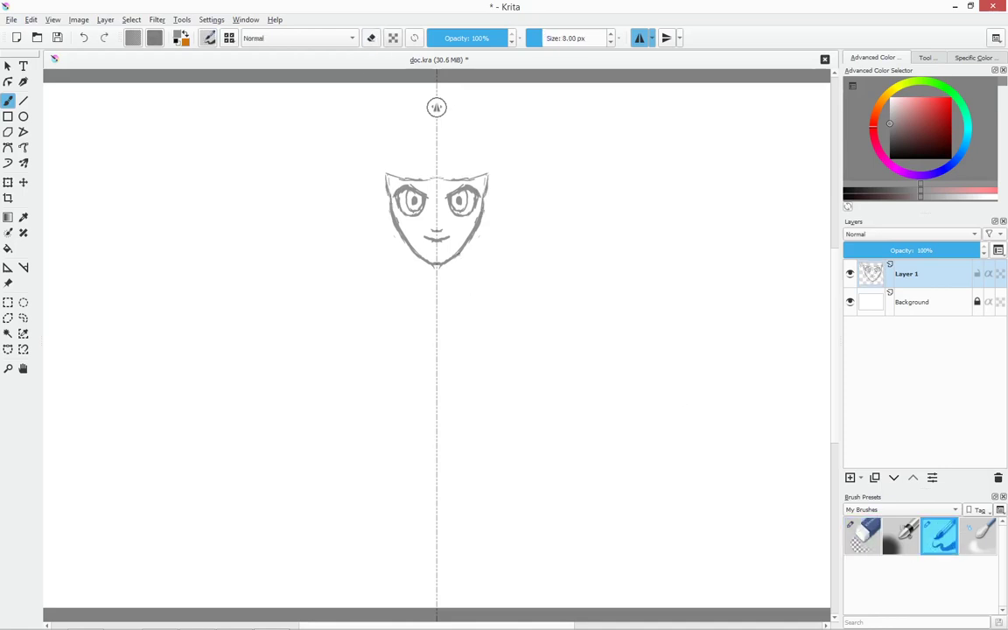
left_click_drag(457, 252, 460, 271)
left_click_drag(492, 175, 488, 224)
Draw the rounded cranium arc over the top of the face
mouse_move(469, 119)
left_mouse_down()
mouse_move(456, 113)
mouse_move(494, 175)
left_mouse_up()
left_click_drag(438, 108, 490, 149)
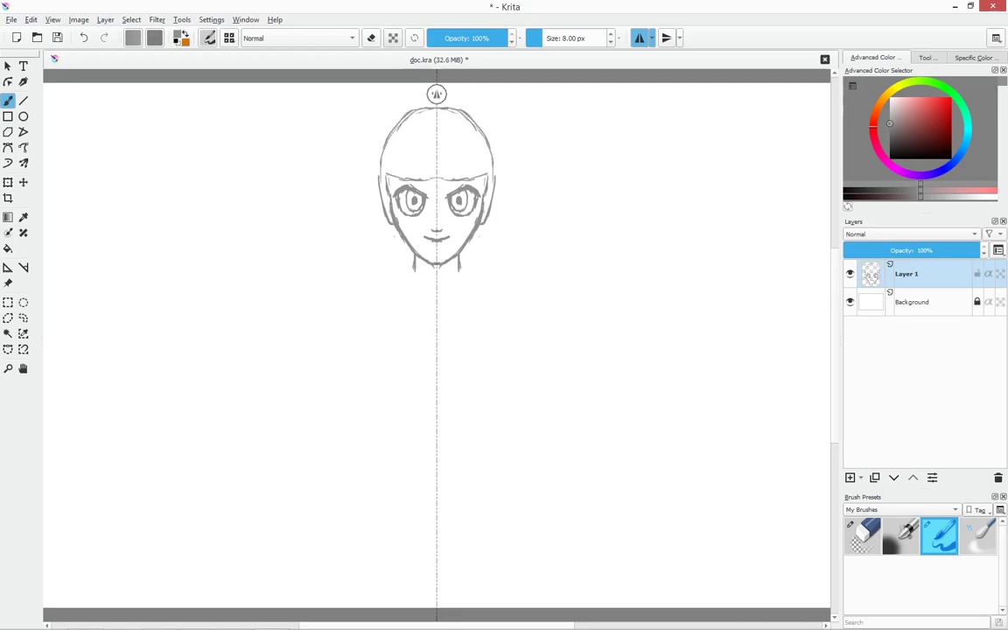
left_click_drag(450, 110, 493, 180)
Turn off mirroring, sketch fringe strands, and shade the right eye grey with the softer brush
left_click(639, 37)
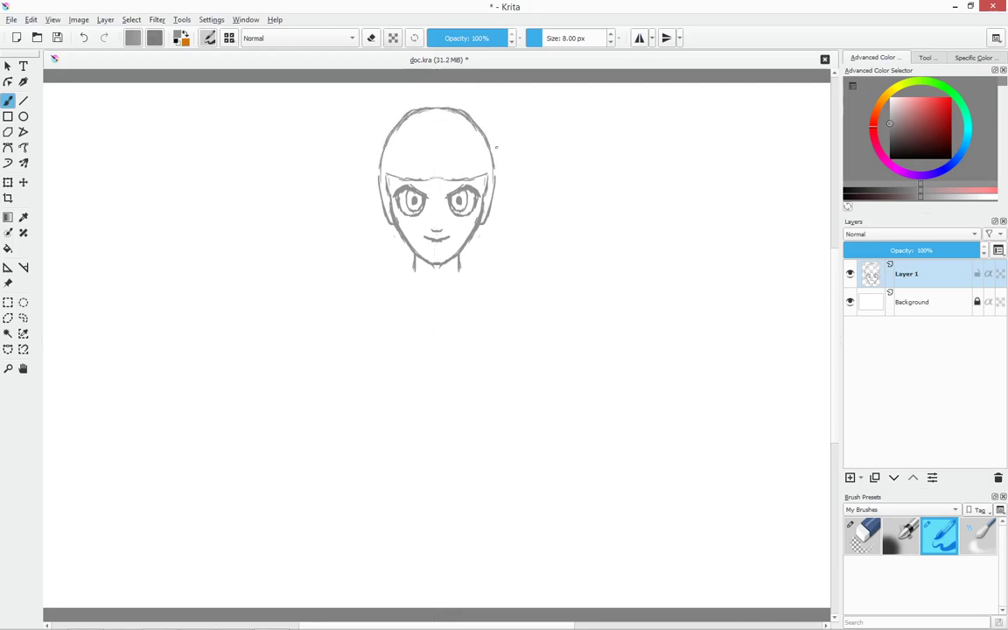
mouse_move(407, 151)
left_mouse_down()
mouse_move(385, 180)
mouse_move(423, 184)
left_mouse_up()
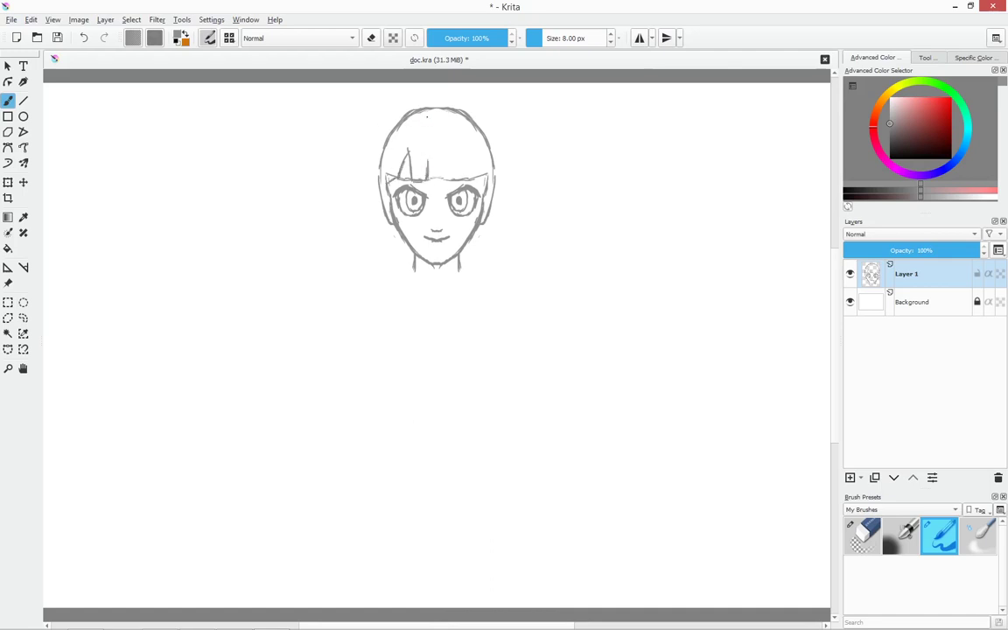
mouse_move(427, 116)
left_mouse_down()
mouse_move(427, 162)
mouse_move(469, 181)
left_mouse_up()
left_click_drag(455, 114, 470, 156)
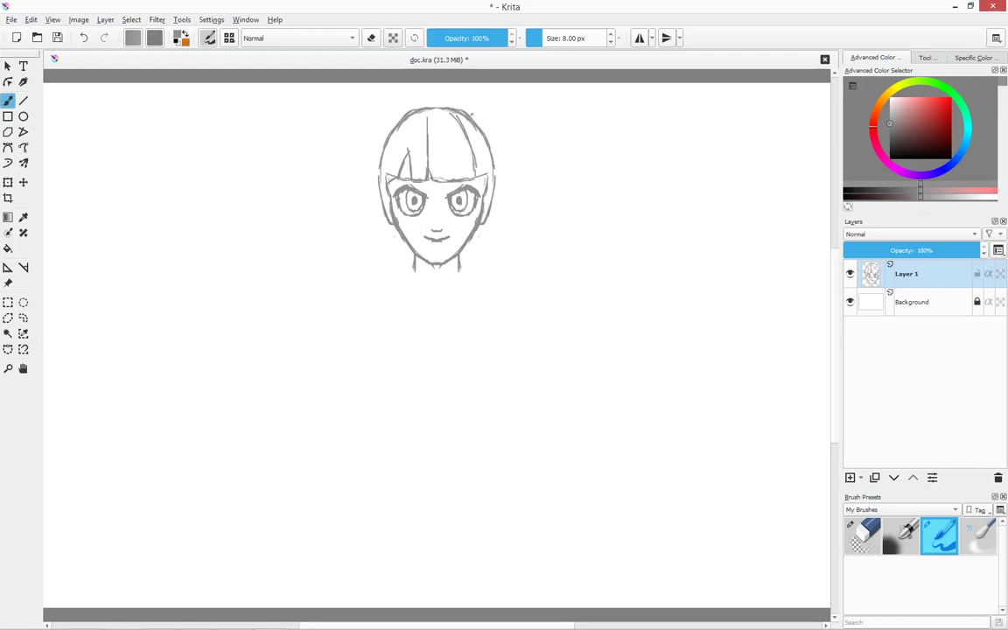
left_click(901, 536)
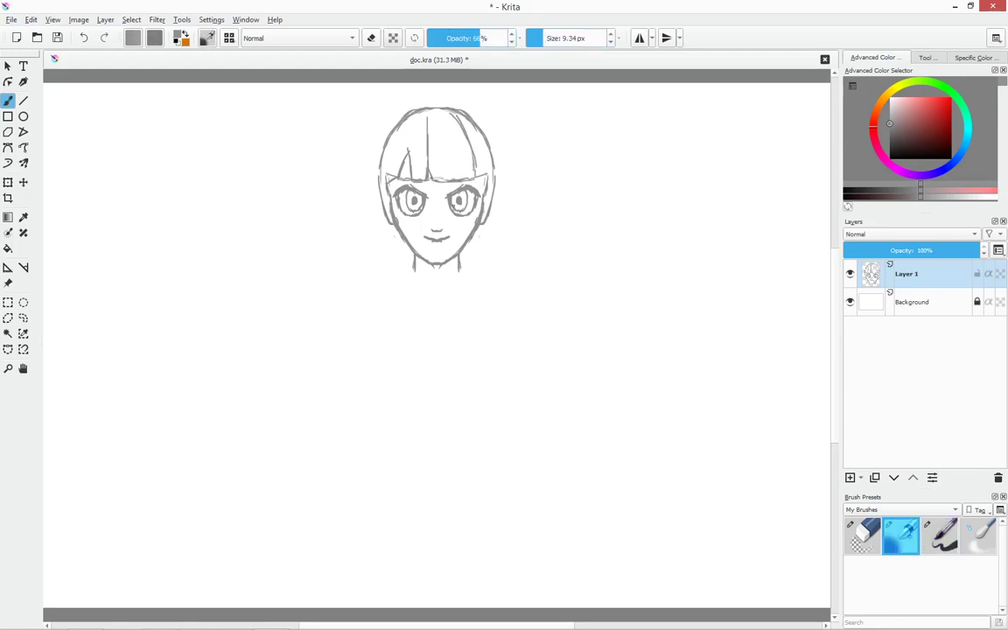
mouse_move(455, 198)
left_mouse_down()
mouse_move(463, 204)
mouse_move(416, 204)
left_mouse_up()
With the pen preset, outline the right neck side, right hair and right ear cup
left_click(940, 535)
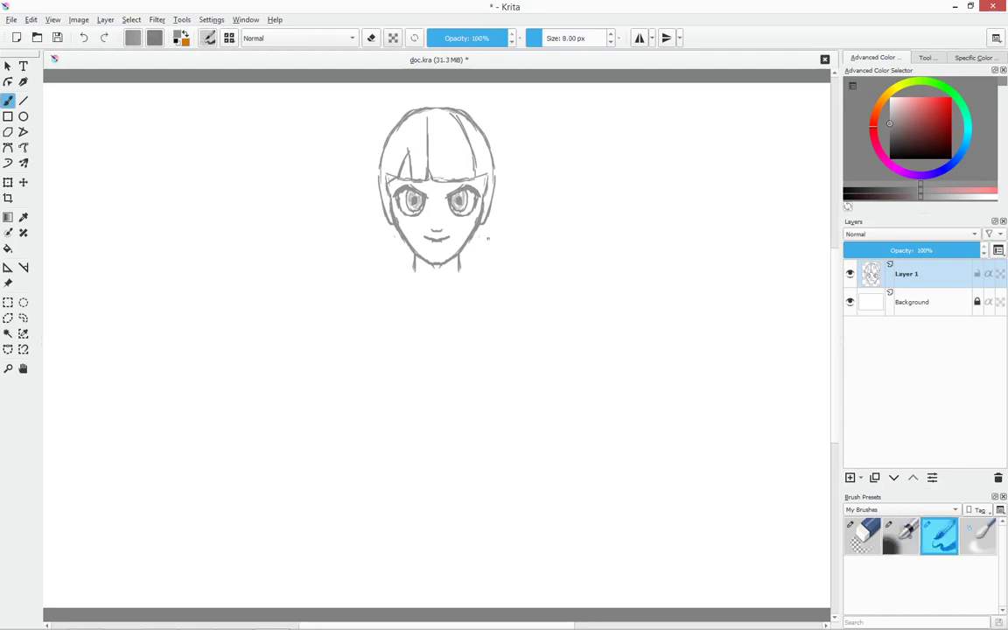
left_click_drag(488, 231, 487, 260)
left_click_drag(493, 163, 496, 229)
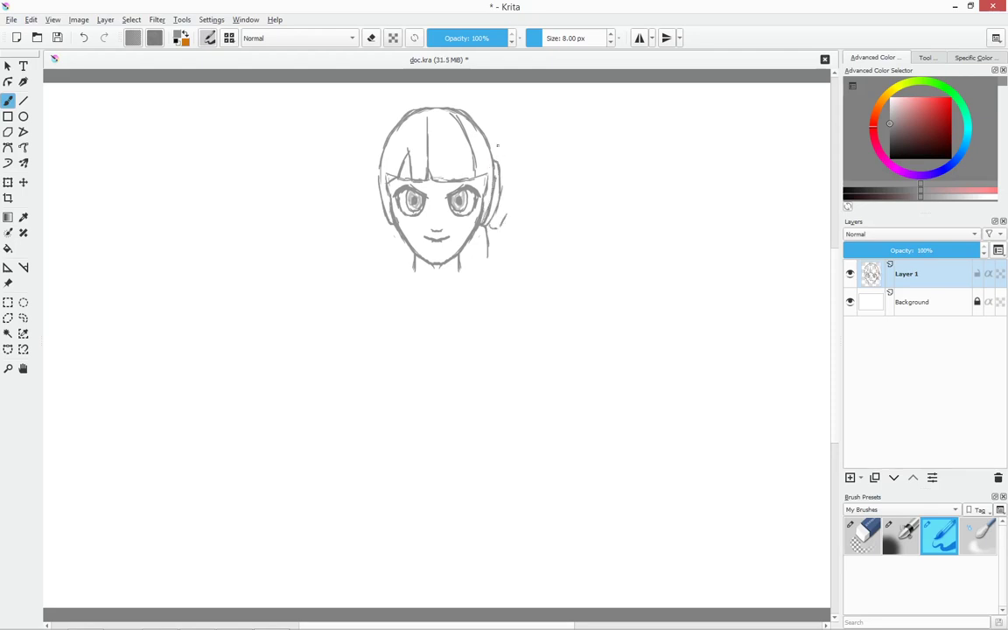
left_click_drag(505, 159, 506, 212)
Draw the headband over the head and the left headphone ear cup
left_click_drag(470, 111, 495, 136)
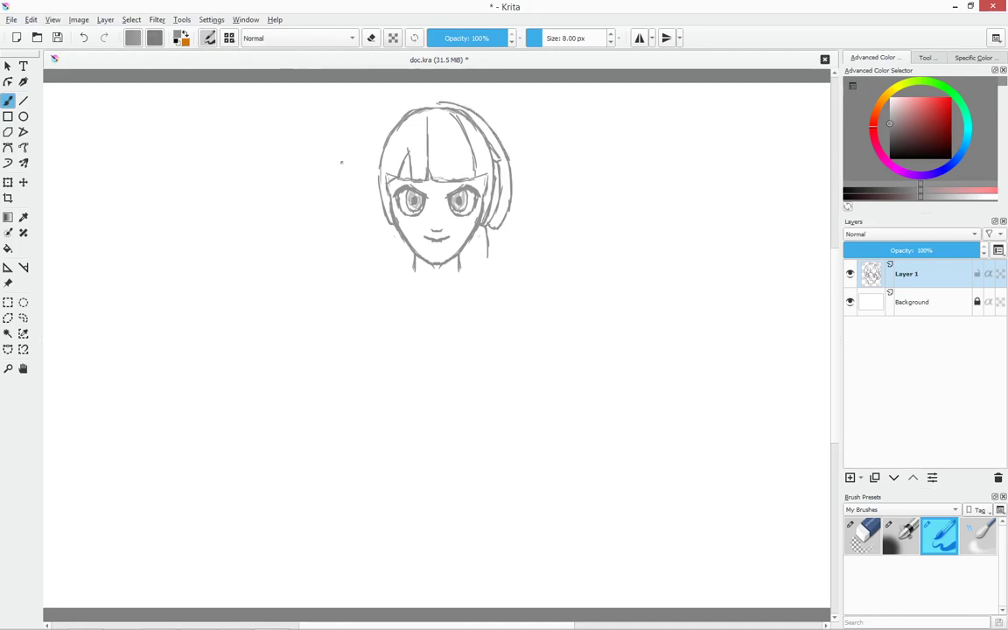
mouse_move(370, 171)
left_mouse_down()
mouse_move(411, 106)
mouse_move(378, 138)
mouse_move(379, 226)
left_mouse_up()
left_click_drag(368, 158, 374, 227)
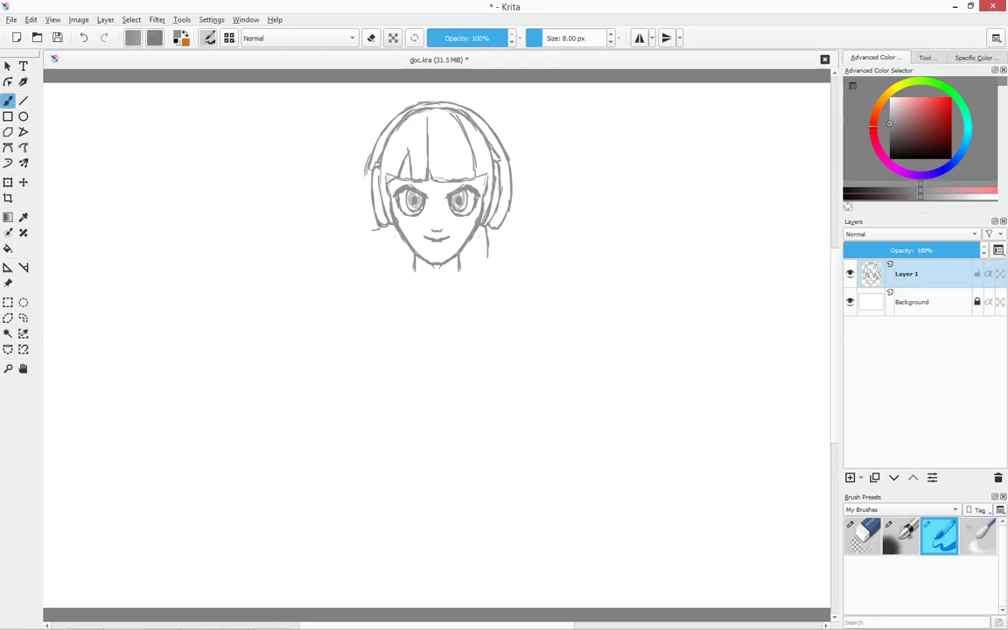
left_click_drag(363, 170, 360, 229)
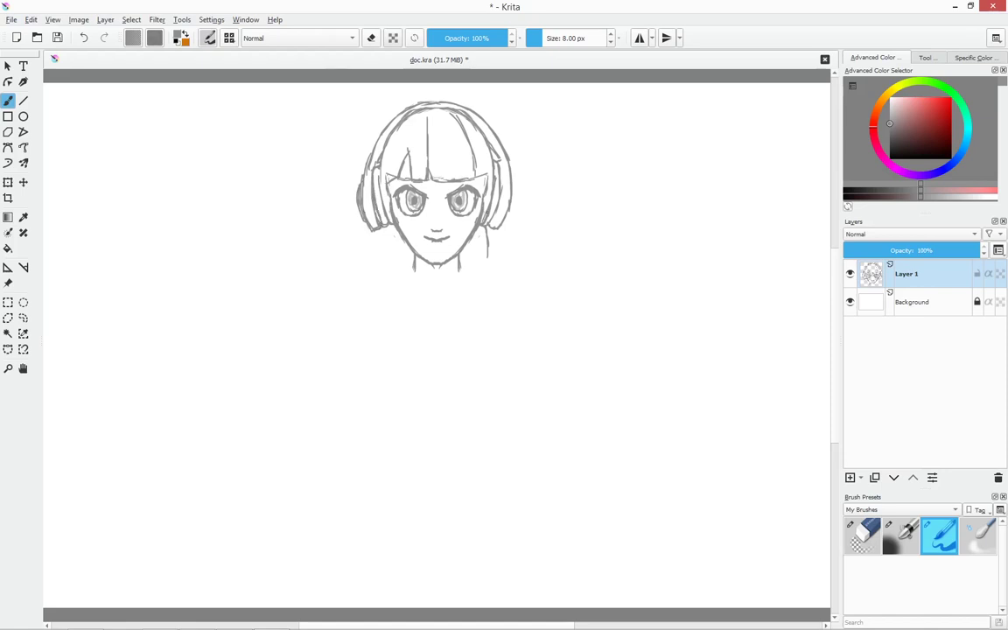
Draw the neck lines and the front and bottom outline of the hood collar
key("e")
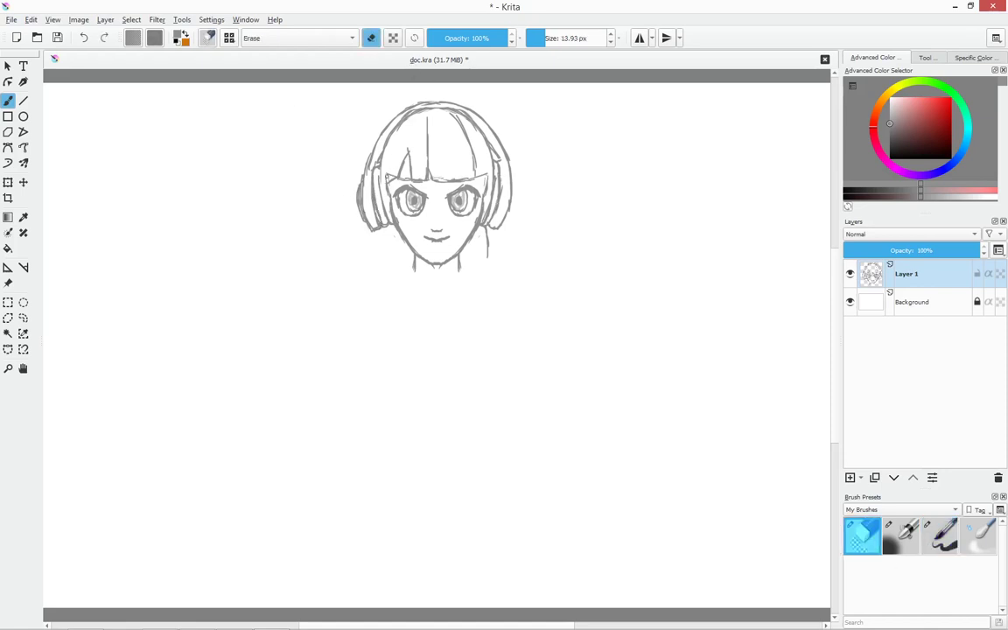
key("e")
left_click_drag(392, 253, 404, 280)
mouse_move(459, 256)
left_mouse_down()
mouse_move(466, 280)
mouse_move(404, 286)
mouse_move(439, 324)
left_mouse_up()
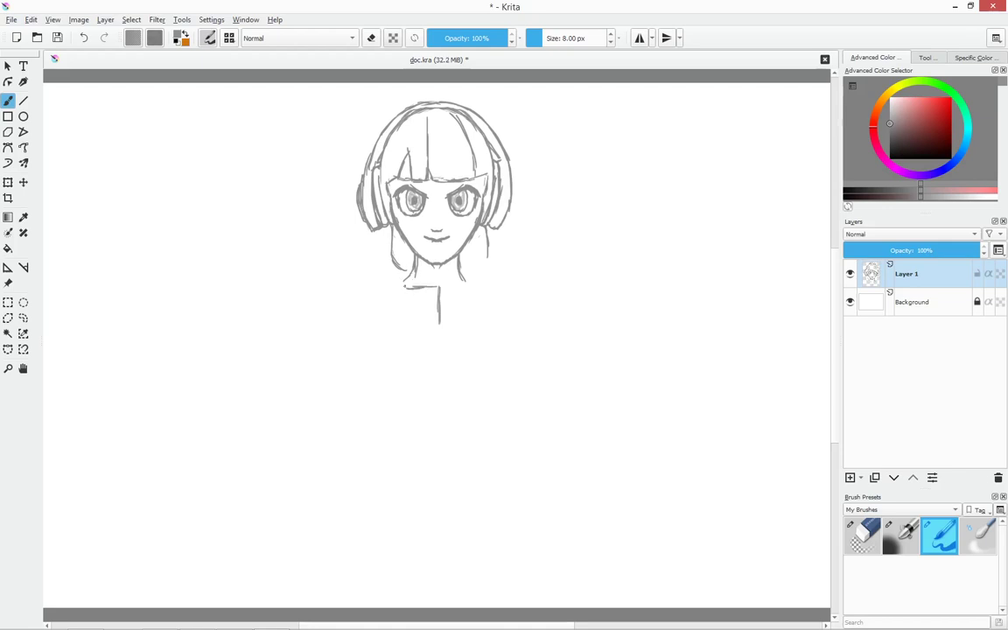
left_click_drag(403, 286, 402, 337)
left_click_drag(411, 341, 433, 342)
left_click_drag(400, 288, 402, 345)
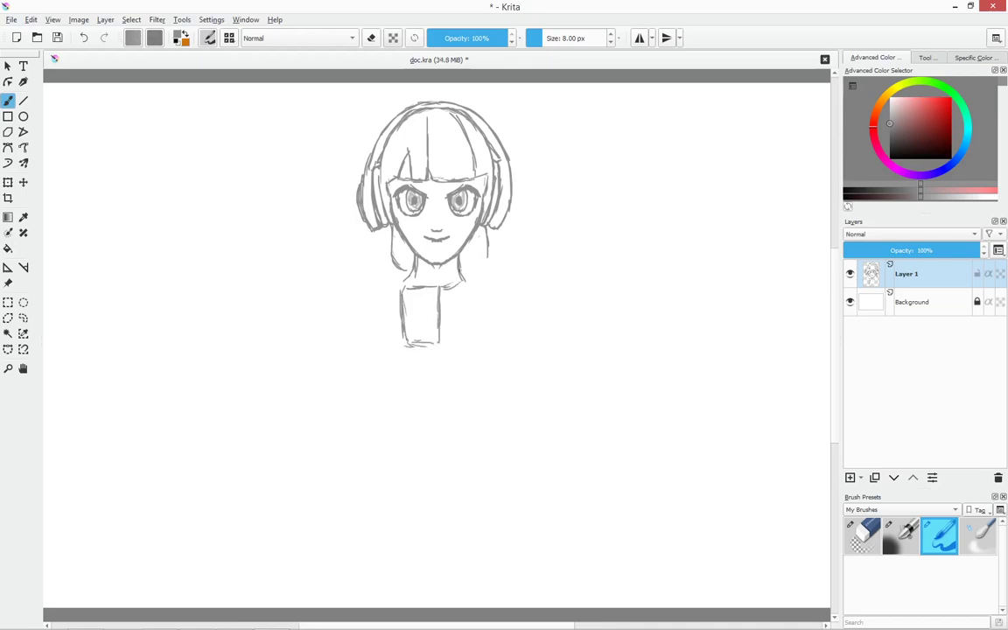
Outline both shoulders and the collar's left and right sides, tidying strays with the eraser
mouse_move(442, 288)
left_mouse_down()
mouse_move(507, 262)
mouse_move(544, 303)
mouse_move(553, 331)
left_mouse_up()
mouse_move(400, 283)
left_mouse_down()
mouse_move(351, 308)
mouse_move(348, 332)
mouse_move(390, 282)
mouse_move(378, 344)
left_mouse_up()
mouse_move(367, 289)
left_mouse_down()
mouse_move(382, 265)
mouse_move(358, 249)
mouse_move(341, 261)
left_mouse_up()
left_click(862, 536)
key("slash")
mouse_move(354, 219)
left_mouse_down()
mouse_move(357, 245)
mouse_move(382, 263)
left_mouse_up()
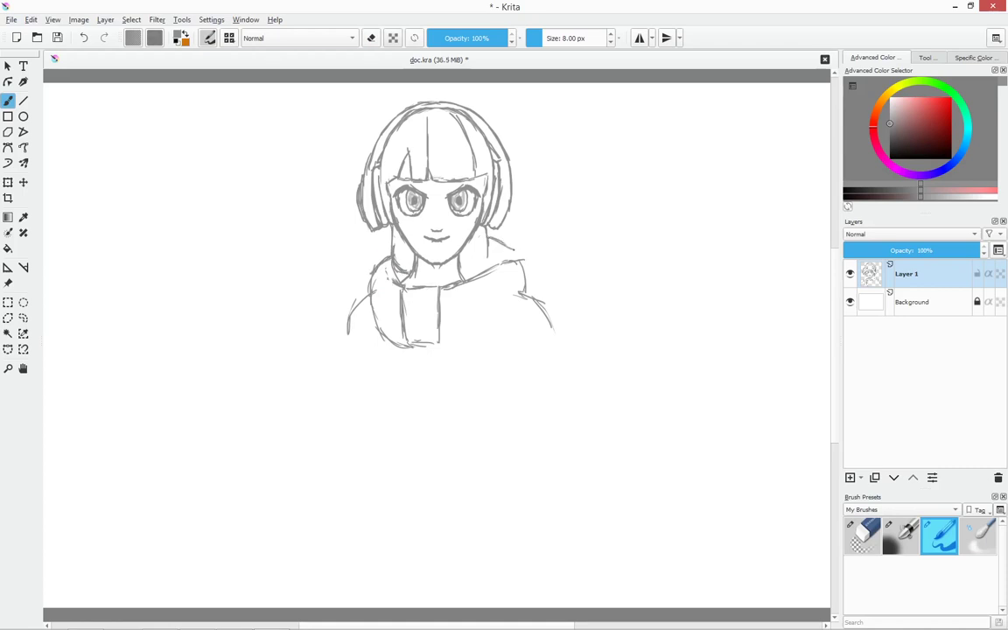
left_click_drag(507, 254, 481, 234)
left_click_drag(512, 288, 531, 296)
Extend both shoulders into arms and draw the torso's side lines downward
left_click(862, 535)
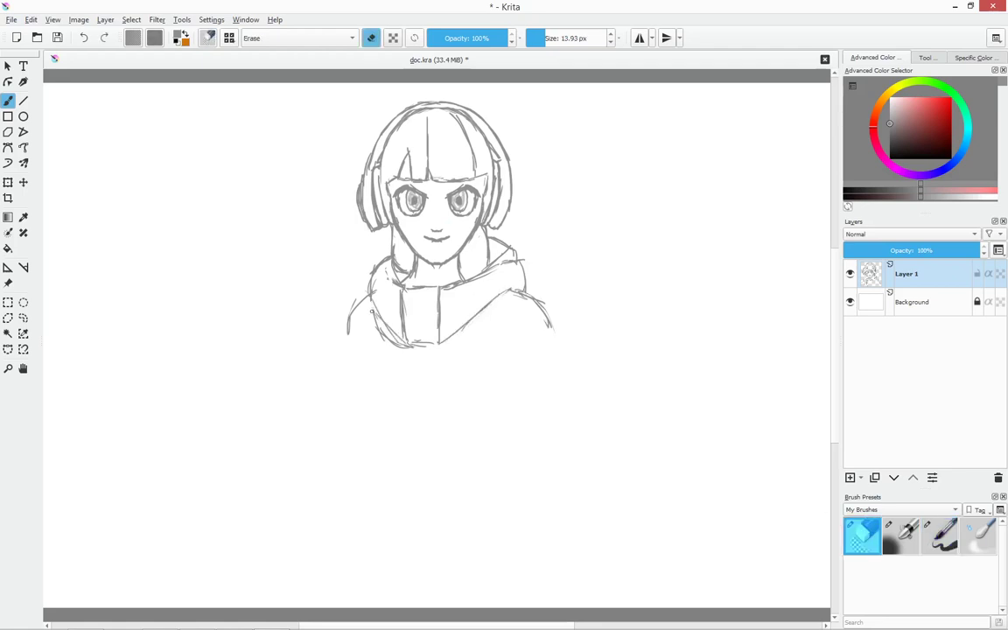
key("slash")
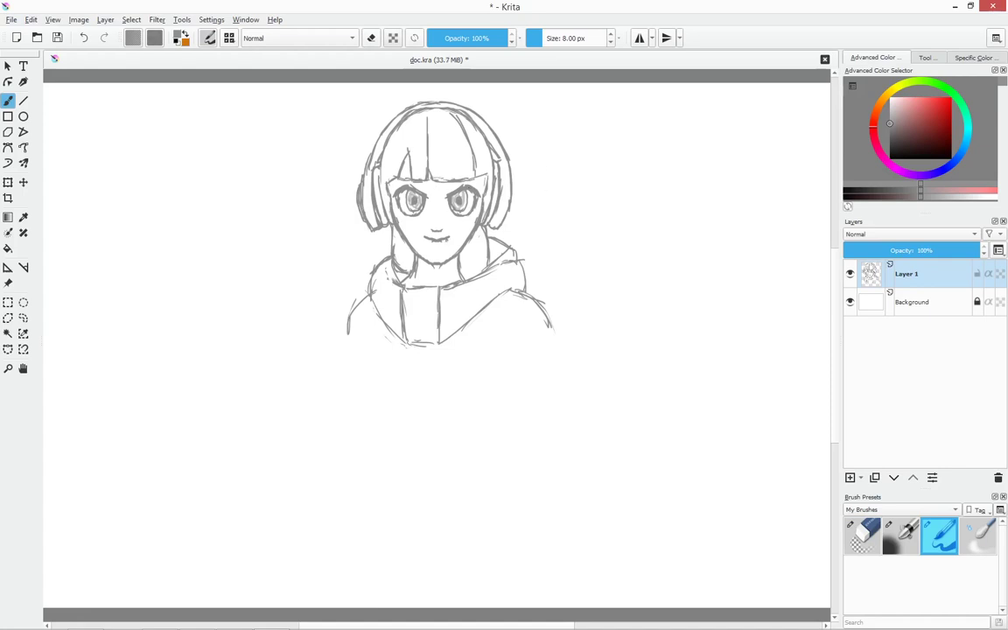
left_click_drag(551, 328, 556, 375)
left_click_drag(352, 302, 345, 374)
left_click_drag(365, 338, 374, 411)
mouse_move(521, 367)
left_mouse_down()
mouse_move(525, 356)
mouse_move(512, 410)
mouse_move(544, 477)
left_mouse_up()
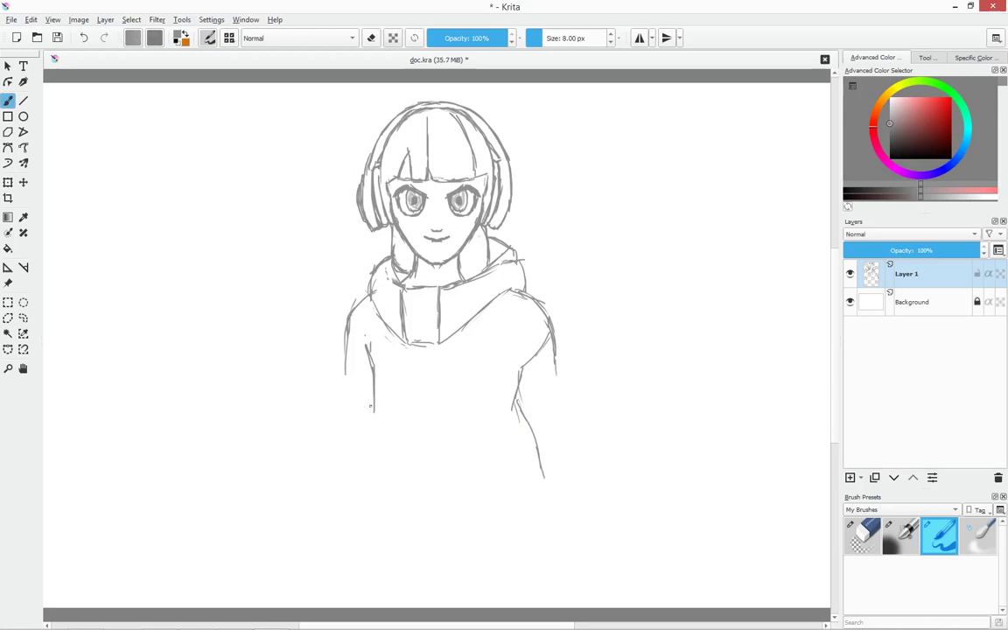
left_click_drag(373, 402, 354, 516)
left_click_drag(516, 385, 544, 506)
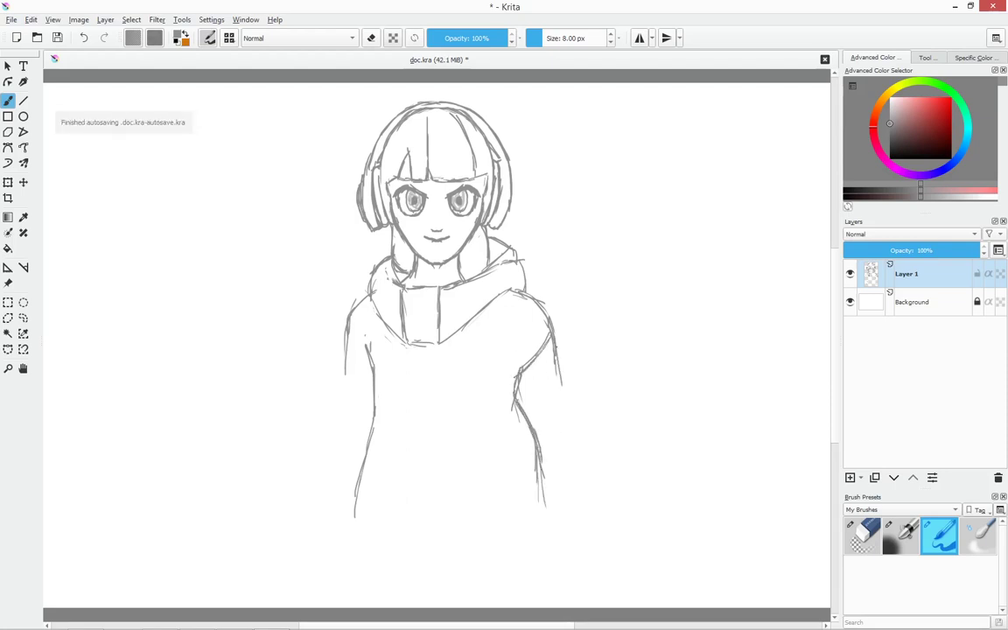
left_click_drag(553, 350, 566, 415)
Draw vertical centre-front lines and a curve closing the coat's bottom
left_click_drag(407, 344, 420, 523)
left_click_drag(438, 345, 448, 518)
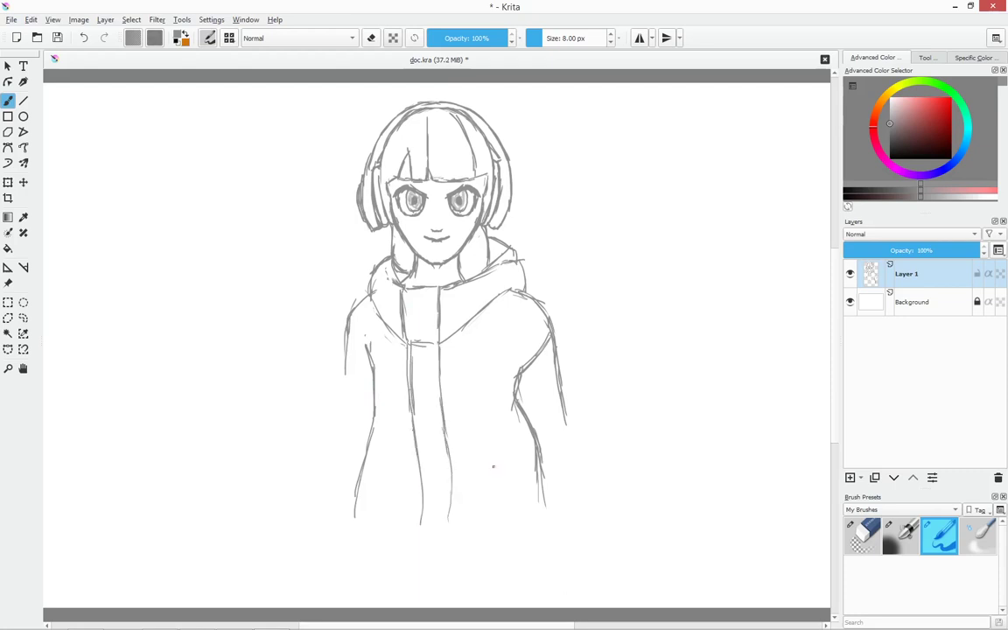
left_click_drag(429, 531, 438, 531)
mouse_move(357, 516)
left_mouse_down()
mouse_move(420, 536)
mouse_move(525, 514)
left_mouse_up()
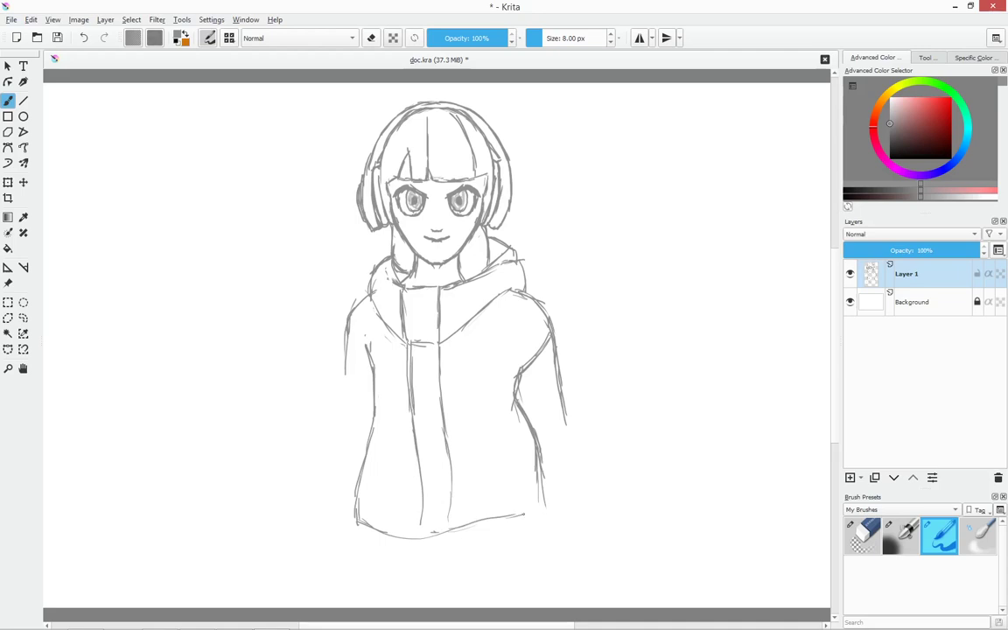
Sketch the hem band's sides, bottom edge and centre seam below the coat
key("e")
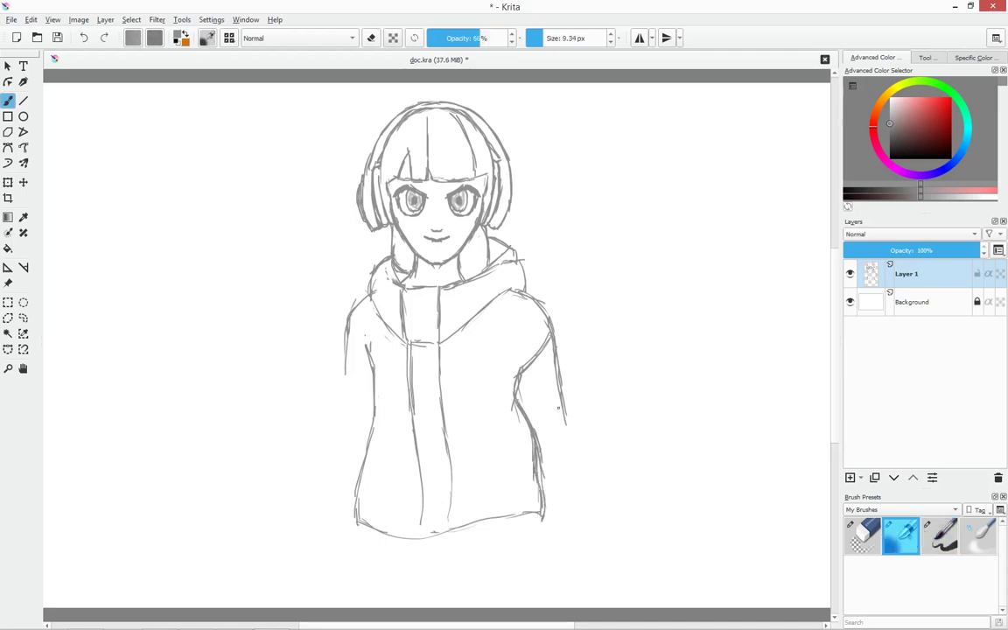
key("e")
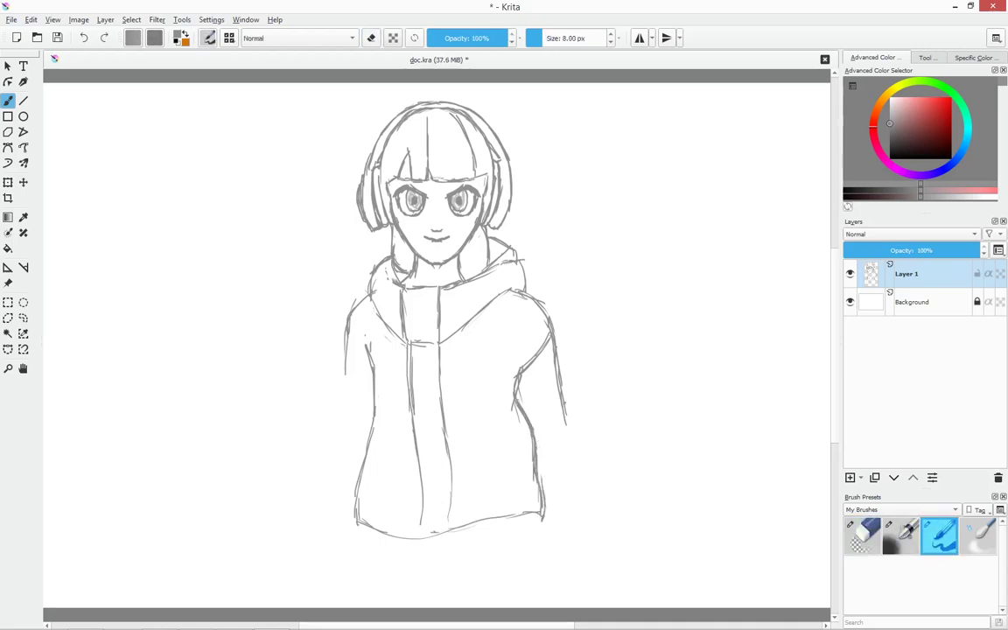
left_click_drag(542, 514, 552, 542)
left_click_drag(352, 525, 366, 556)
left_click_drag(505, 551, 552, 543)
left_click_drag(447, 529, 506, 553)
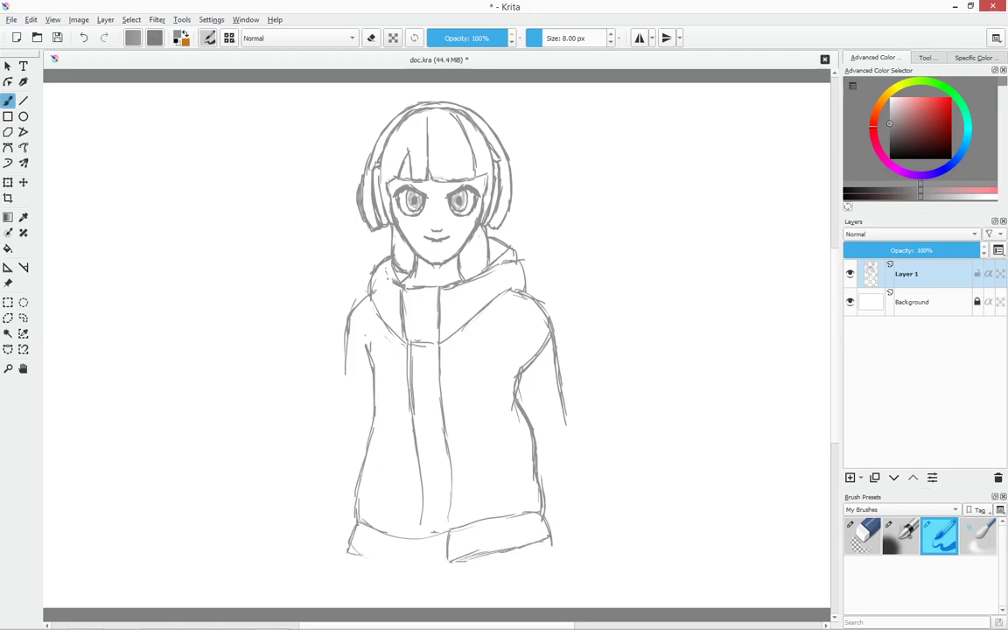
mouse_move(350, 548)
left_mouse_down()
mouse_move(448, 561)
mouse_move(360, 558)
left_mouse_up()
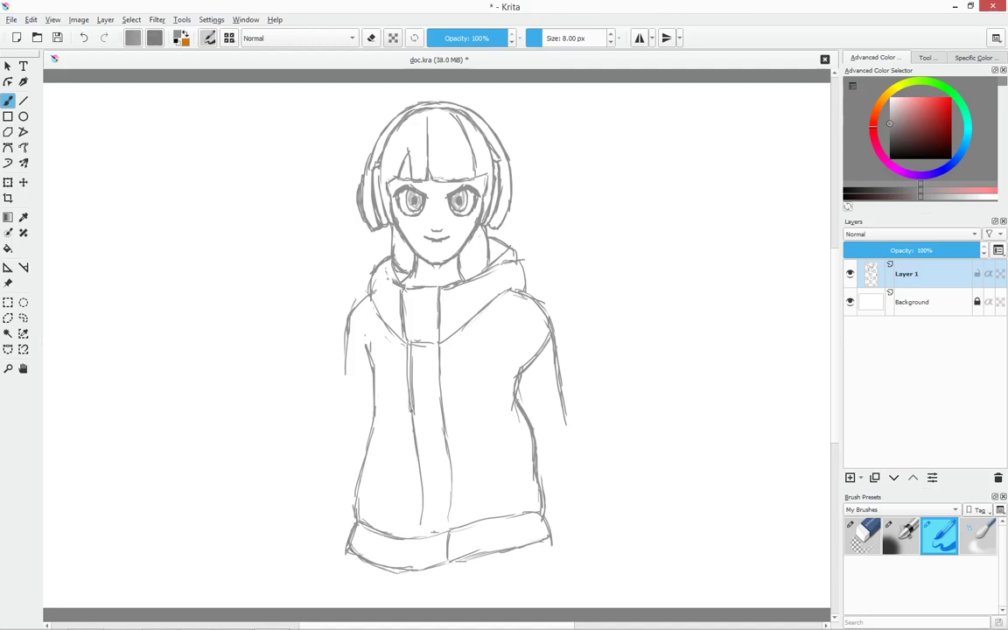
mouse_move(452, 459)
left_mouse_down()
mouse_move(448, 534)
mouse_move(411, 566)
left_mouse_up()
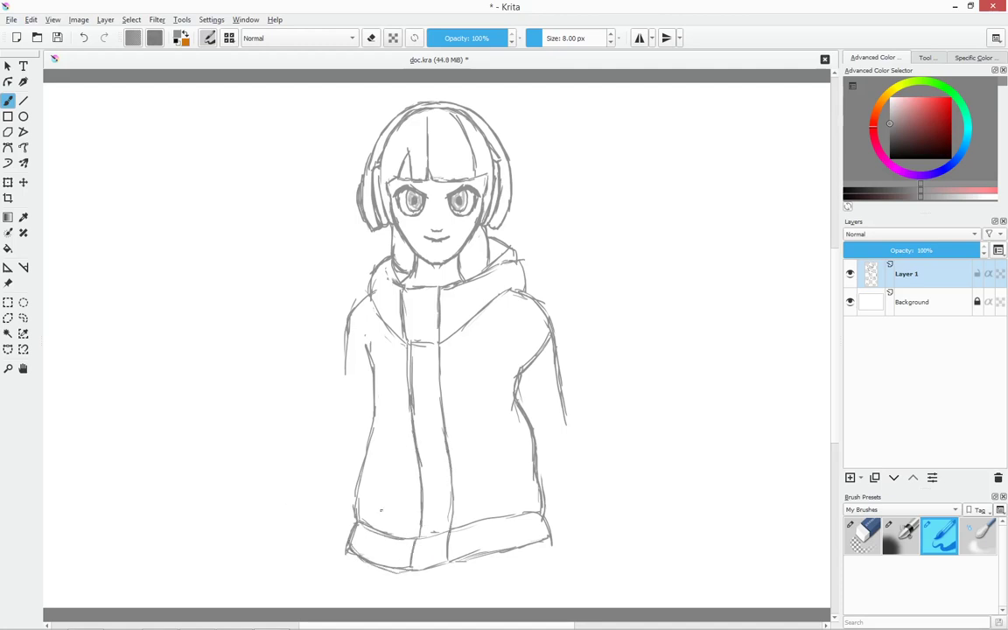
Fill the hem band with vertical ribbing lines across both front panels
mouse_move(361, 528)
left_mouse_down()
mouse_move(357, 553)
mouse_move(387, 560)
left_mouse_up()
left_click_drag(456, 526, 455, 558)
mouse_move(489, 522)
left_mouse_down()
mouse_move(491, 551)
mouse_move(505, 548)
left_mouse_up()
left_click_drag(513, 518, 514, 546)
left_click_drag(521, 518, 522, 544)
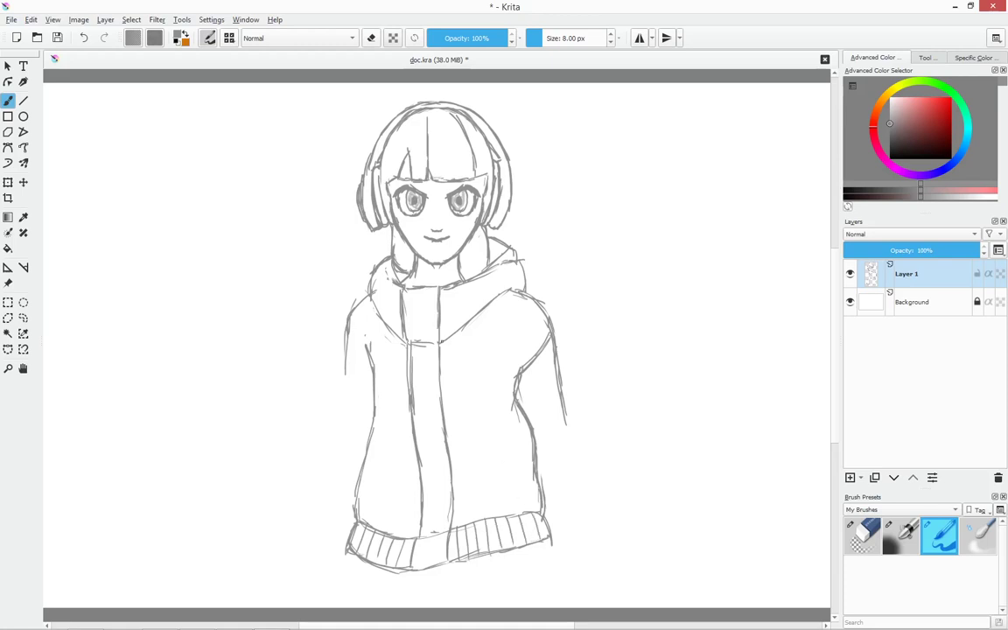
Draw pleated skirt lines hanging below the hem on both sides
left_click_drag(347, 556, 344, 586)
left_click_drag(540, 551, 560, 604)
mouse_move(354, 565)
left_mouse_down()
mouse_move(342, 604)
mouse_move(366, 600)
left_mouse_up()
mouse_move(463, 564)
left_mouse_down()
mouse_move(470, 606)
mouse_move(497, 605)
left_mouse_up()
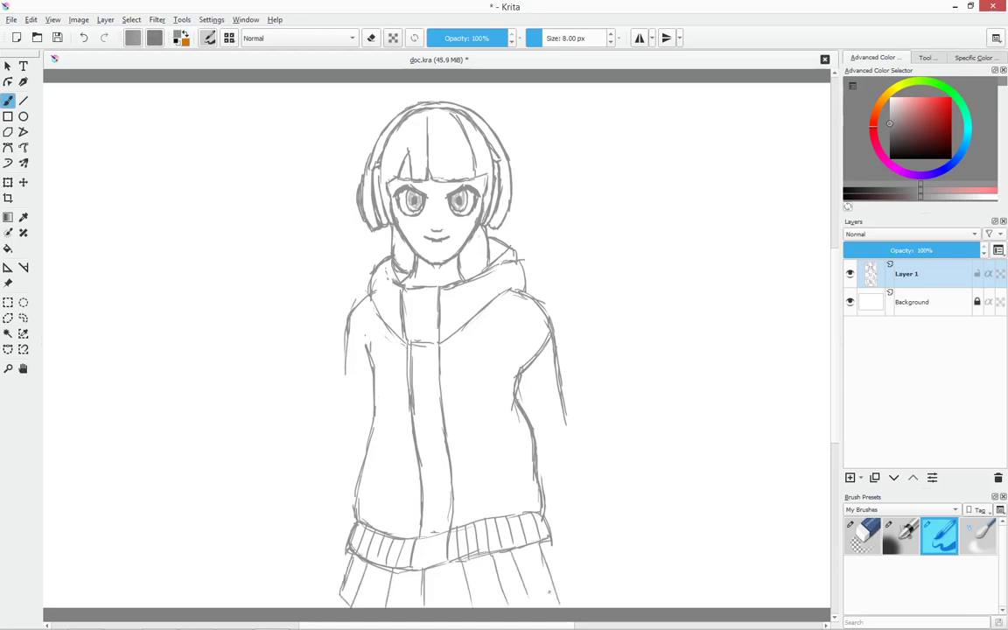
left_click_drag(492, 558, 503, 605)
Outline the left sleeve and hand, erasing and redrawing its cuff bands
mouse_move(320, 536)
left_mouse_down()
mouse_move(346, 548)
mouse_move(333, 516)
left_mouse_up()
left_click_drag(350, 306, 324, 490)
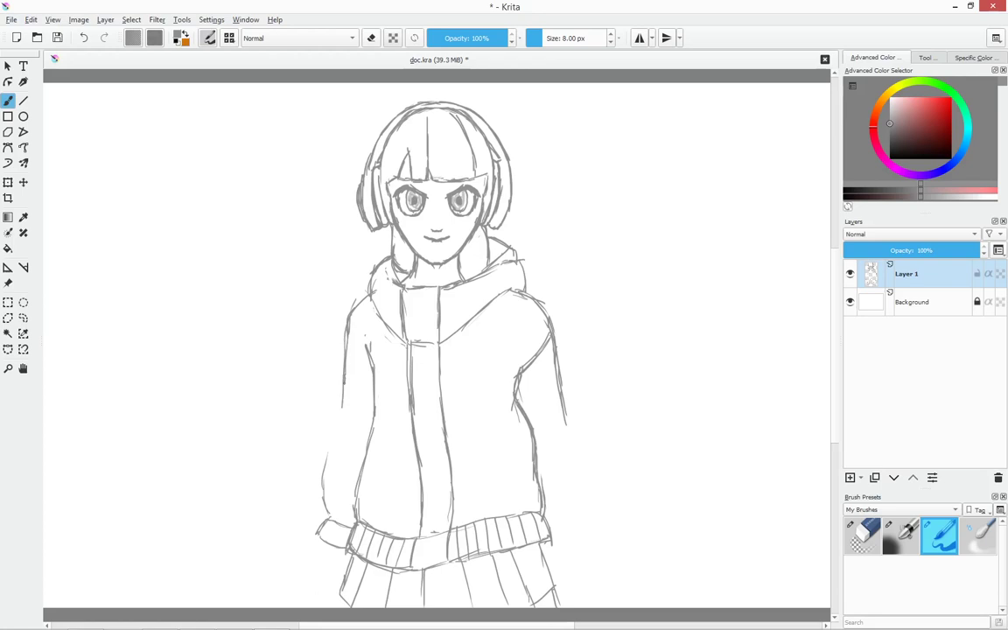
mouse_move(369, 454)
left_mouse_down()
mouse_move(330, 441)
mouse_move(332, 469)
left_mouse_up()
left_click_drag(350, 516, 324, 504)
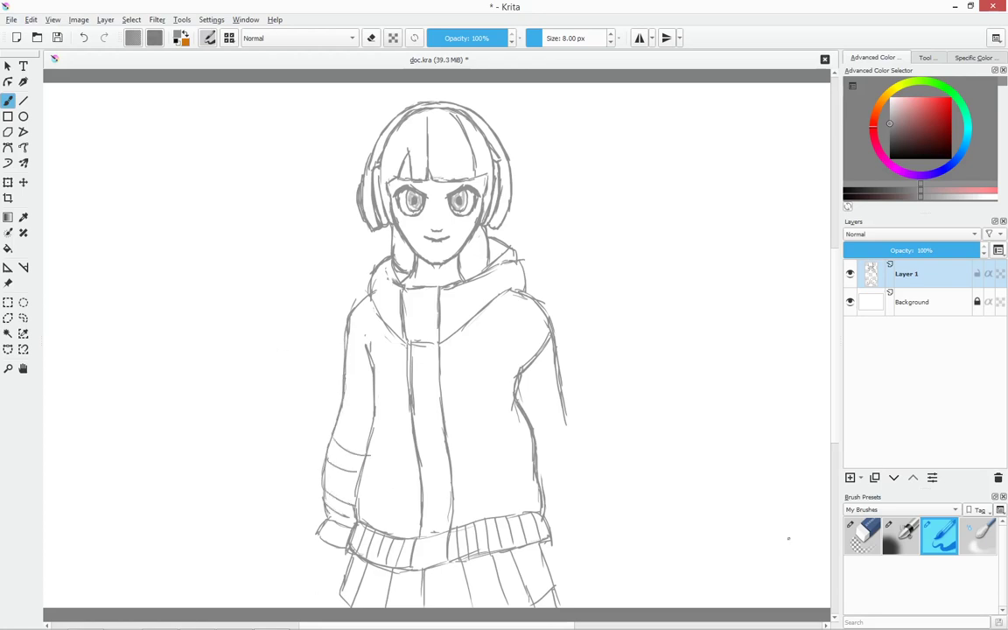
key("e")
mouse_move(330, 440)
left_mouse_down()
mouse_move(335, 466)
mouse_move(329, 442)
left_mouse_up()
key("e")
left_click_drag(360, 476, 326, 469)
left_click_drag(374, 329, 378, 362)
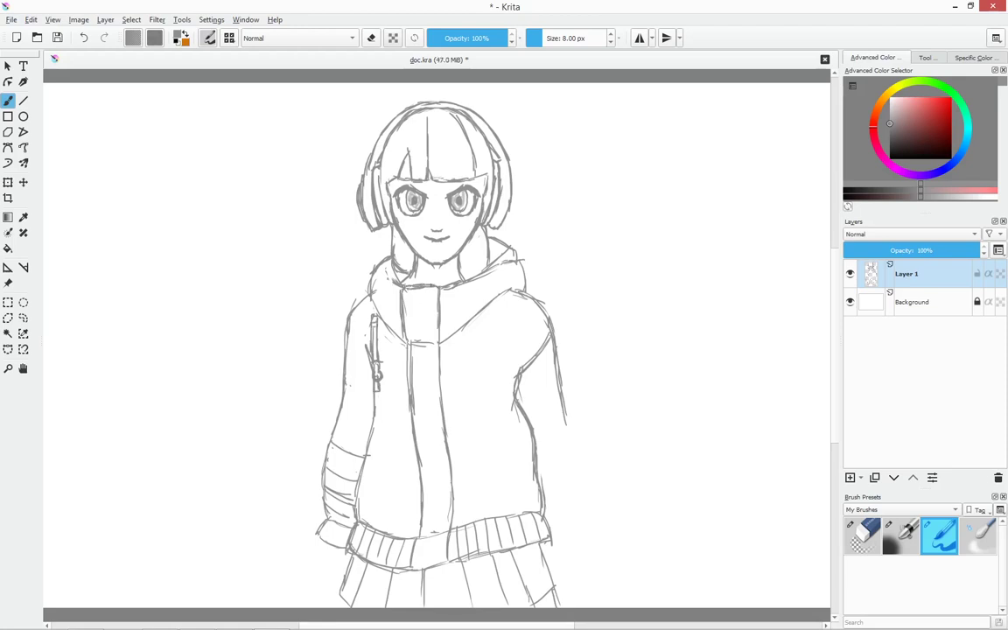
Sketch the zipper pull, lower toggle, pocket outlines and hood drawstrings on the jacket front
left_click_drag(407, 294, 407, 326)
mouse_move(414, 365)
left_mouse_down()
mouse_move(412, 402)
mouse_move(434, 401)
left_mouse_up()
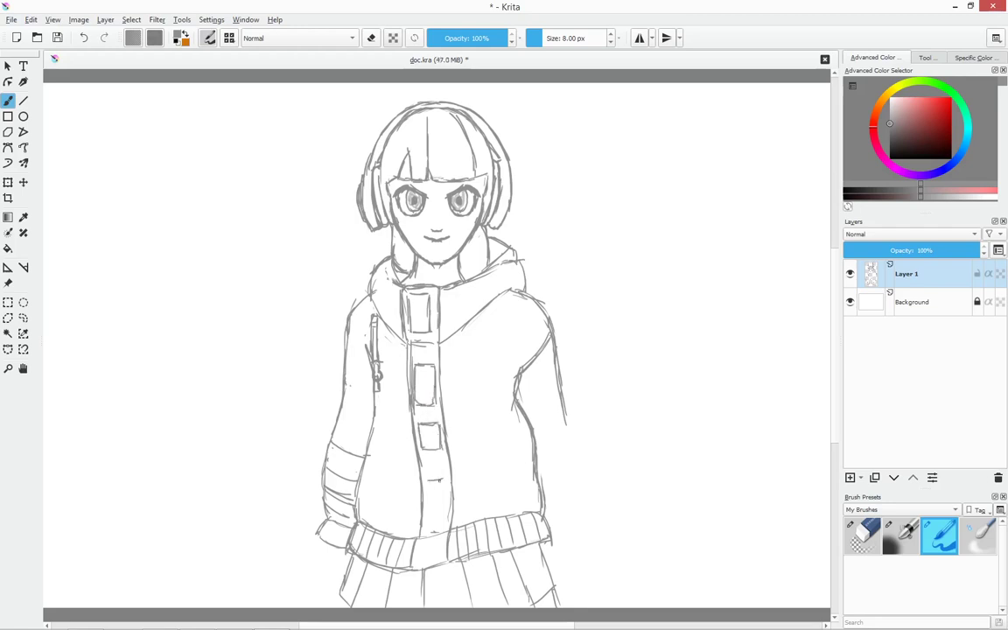
left_click_drag(445, 481, 427, 510)
mouse_move(400, 465)
left_mouse_down()
mouse_move(421, 495)
mouse_move(478, 470)
mouse_move(534, 471)
left_mouse_up()
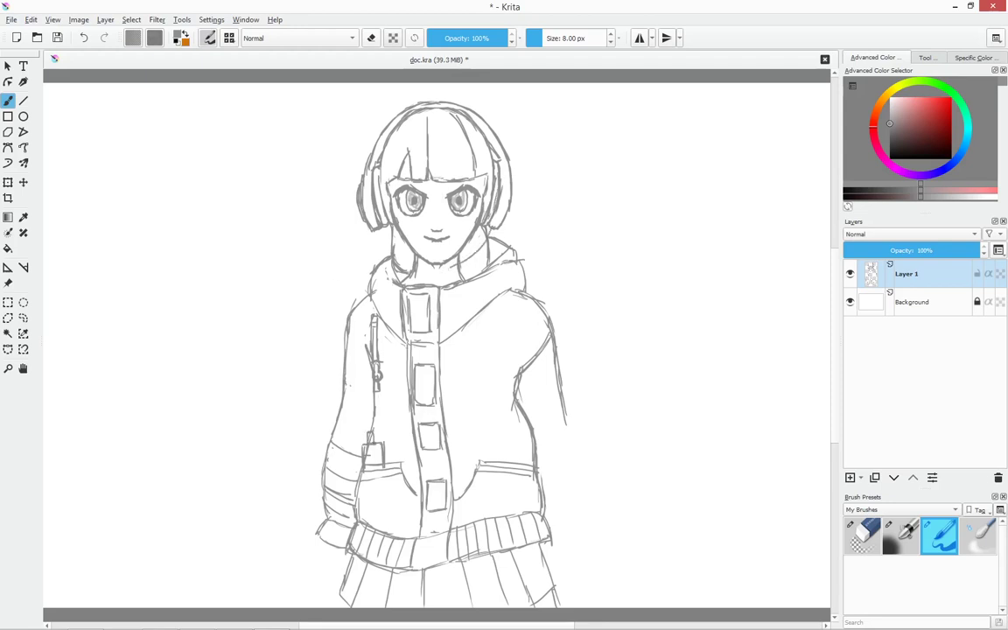
left_click_drag(474, 252, 376, 446)
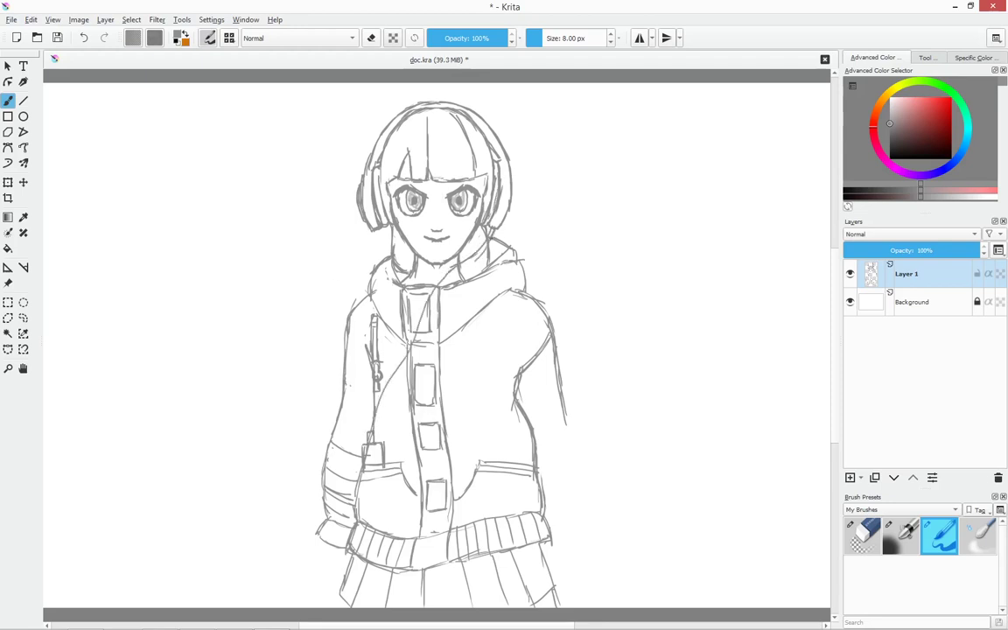
mouse_move(451, 270)
left_mouse_down()
mouse_move(413, 316)
mouse_move(381, 404)
left_mouse_up()
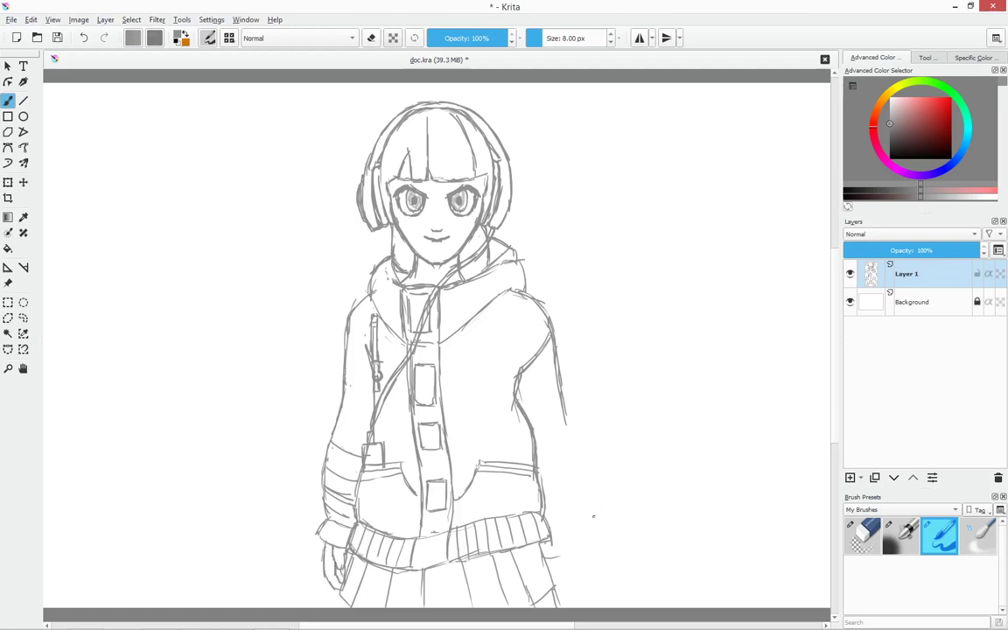
Draw the right arm down to its cuff and hand, then save doc.kra
left_click_drag(567, 453, 573, 551)
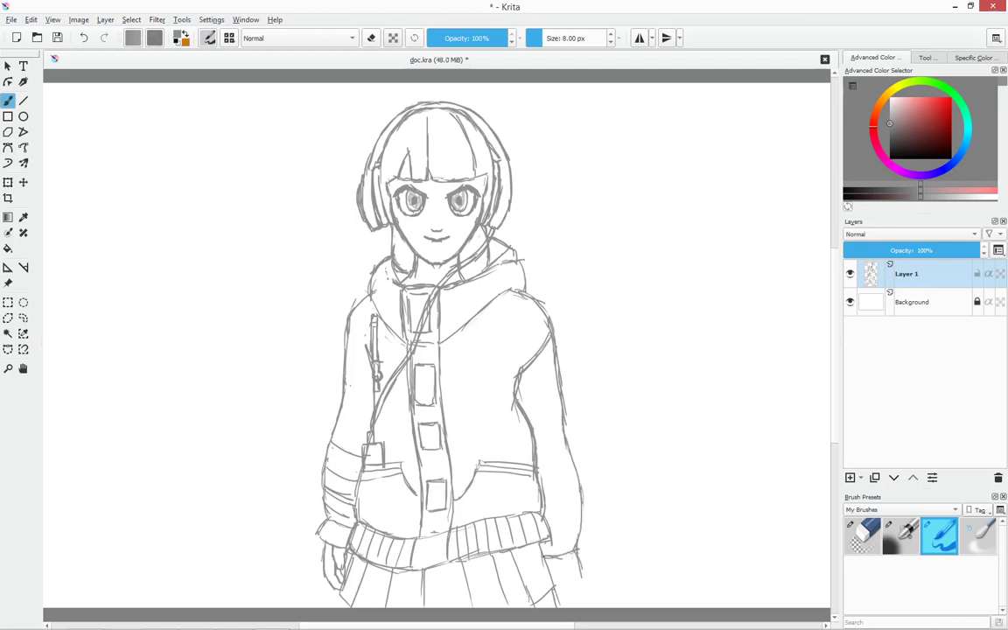
left_click_drag(543, 578, 582, 571)
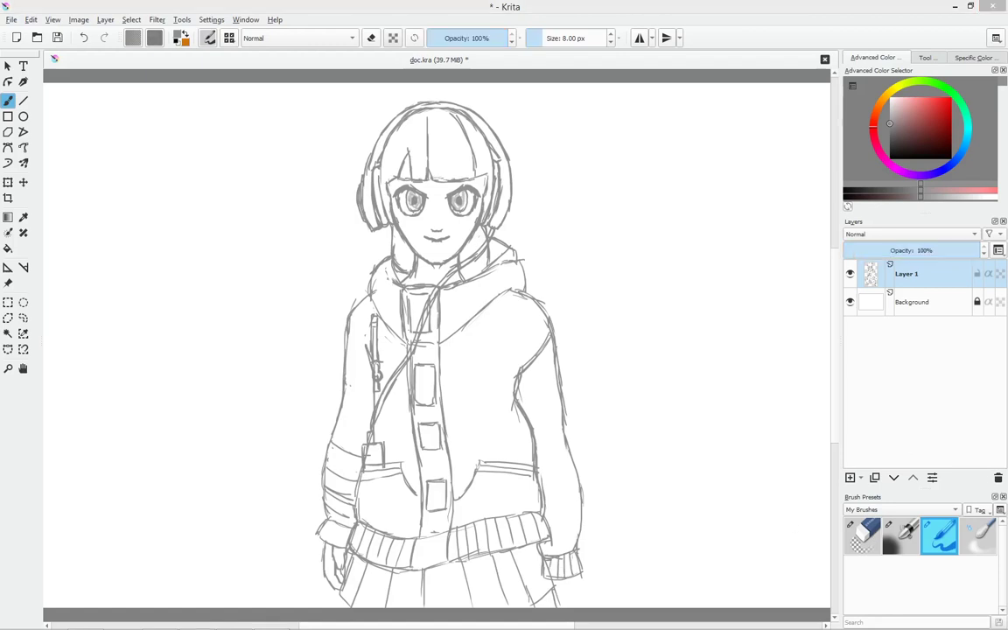
left_click(558, 591)
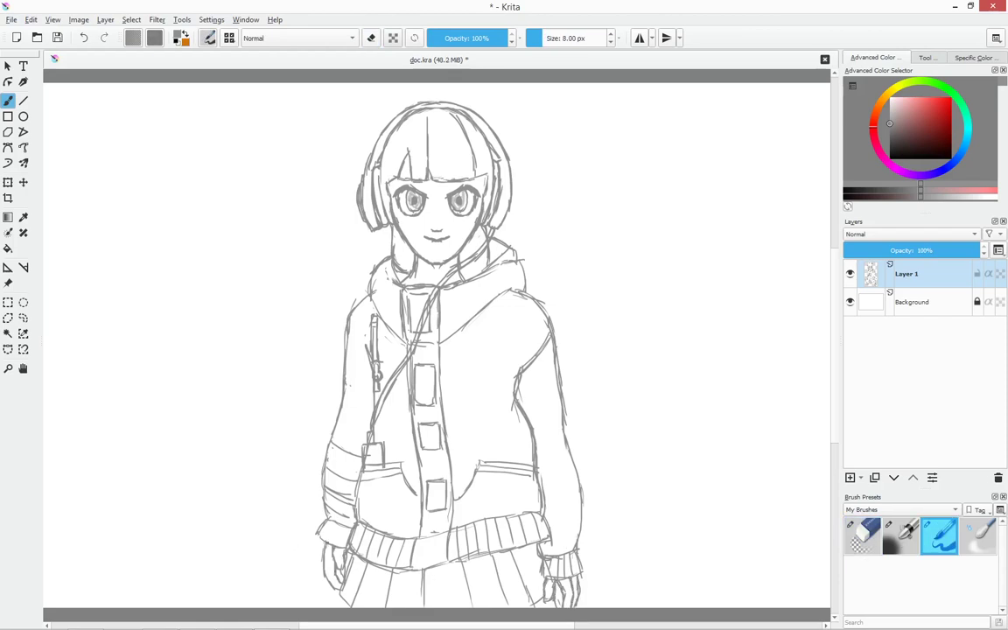
key("ctrl+s")
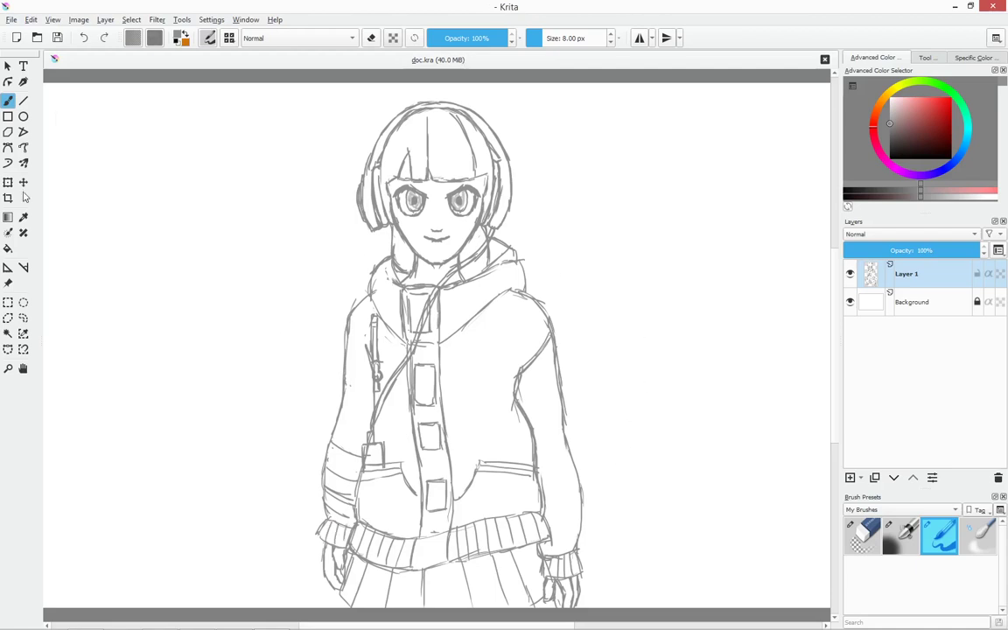
Transform Layer 1's sketch slightly larger and up-left, apply it, and zoom in
key("ctrl+t")
left_click_drag(459, 290, 452, 280)
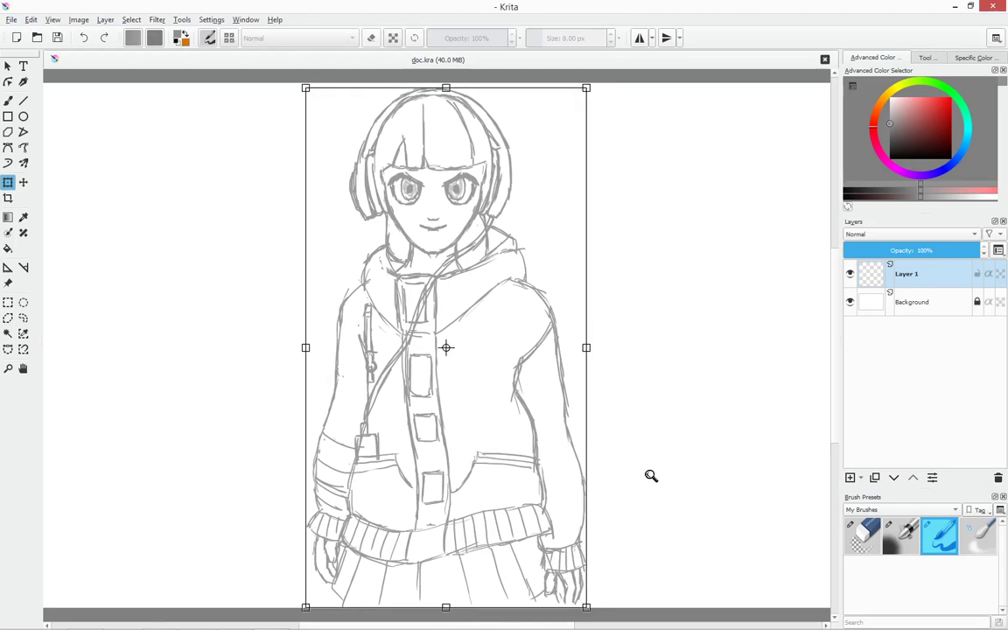
scroll(649, 475, "down", 1)
key("b")
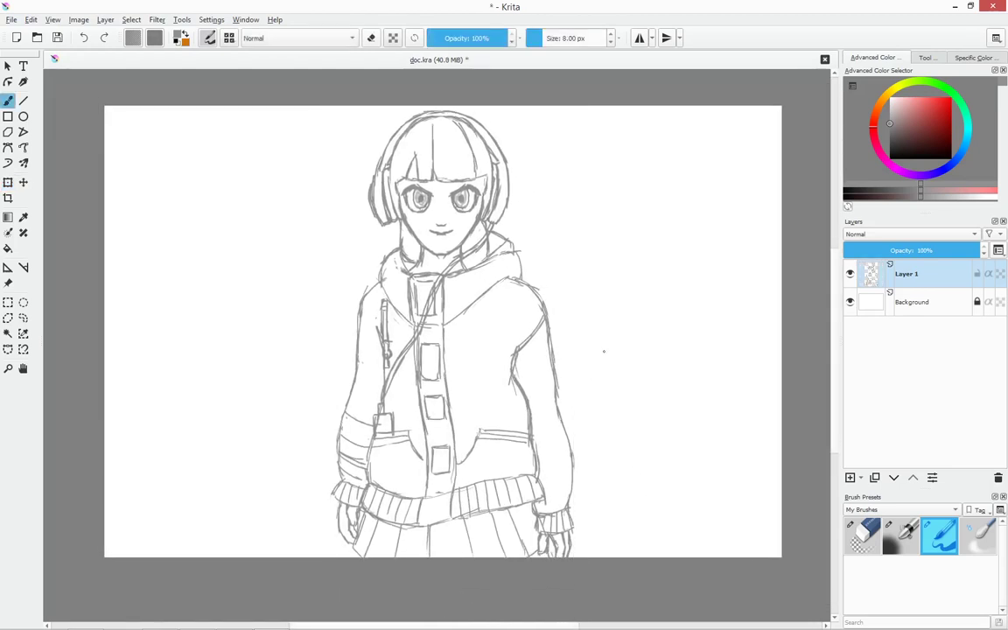
scroll(568, 317, "up", 1)
scroll(568, 317, "up", 1)
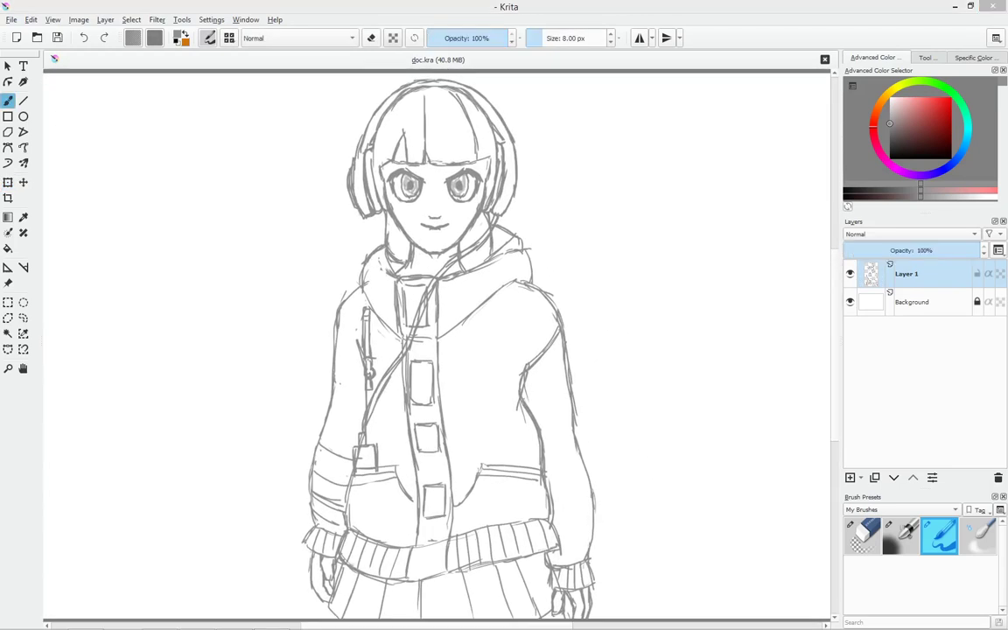
scroll(596, 252, "up", 2)
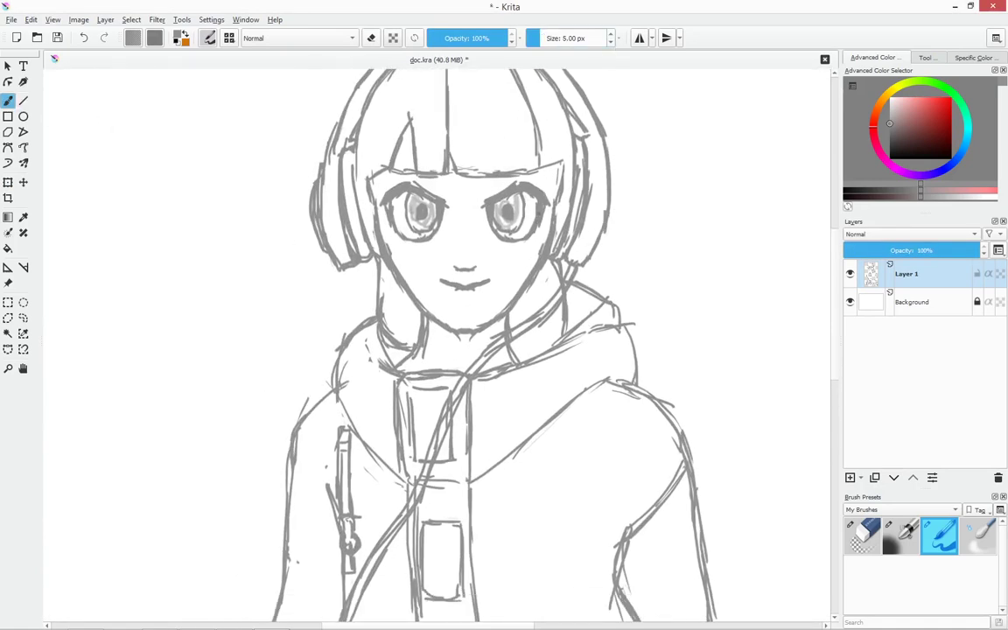
Touch up the sketch with the eraser and turn on vertical-axis mirror drawing
key("e")
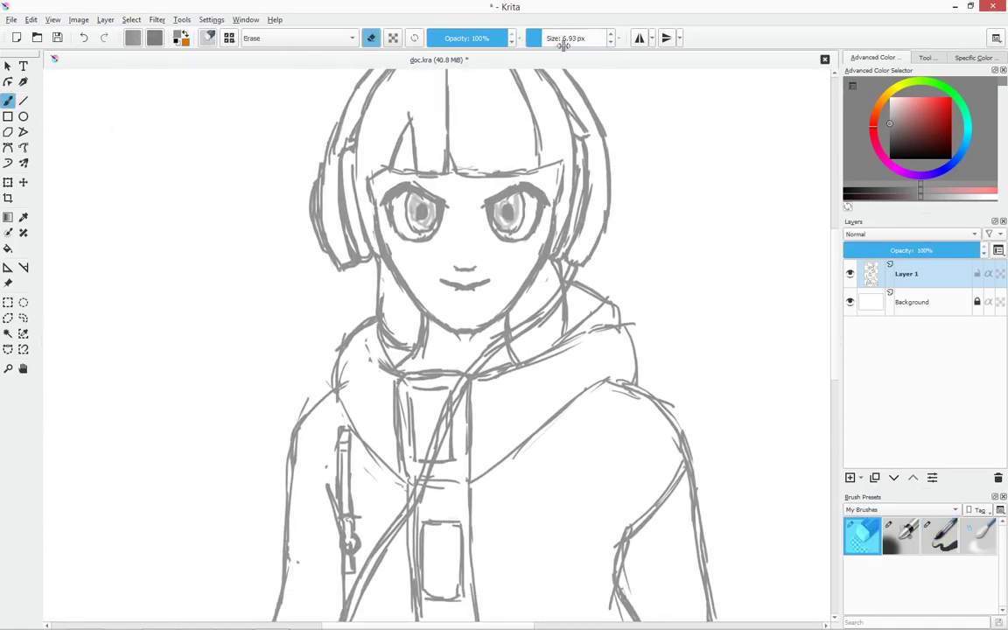
left_click(640, 37)
key("e")
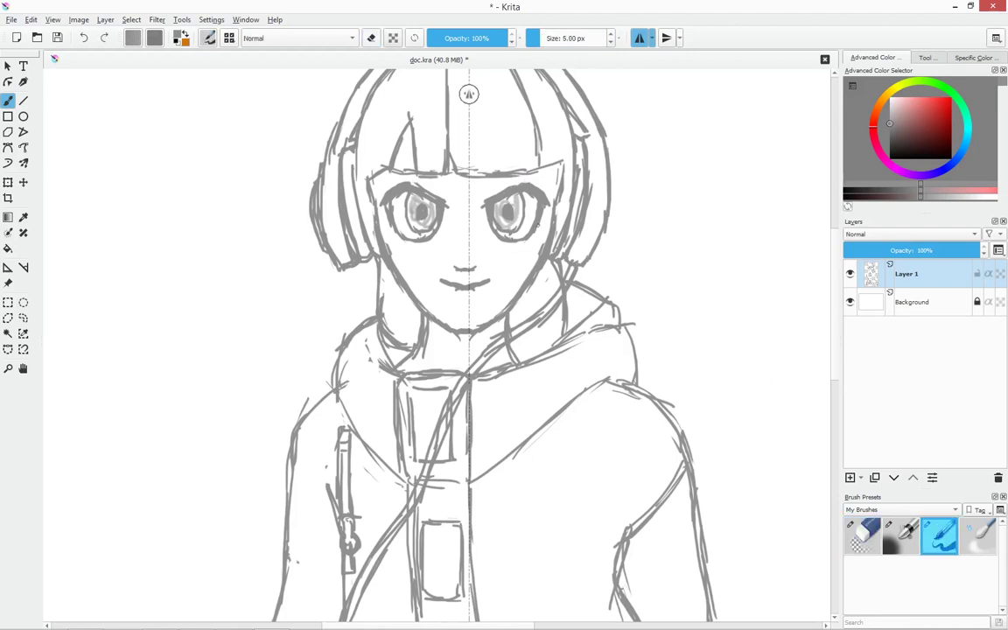
key("e")
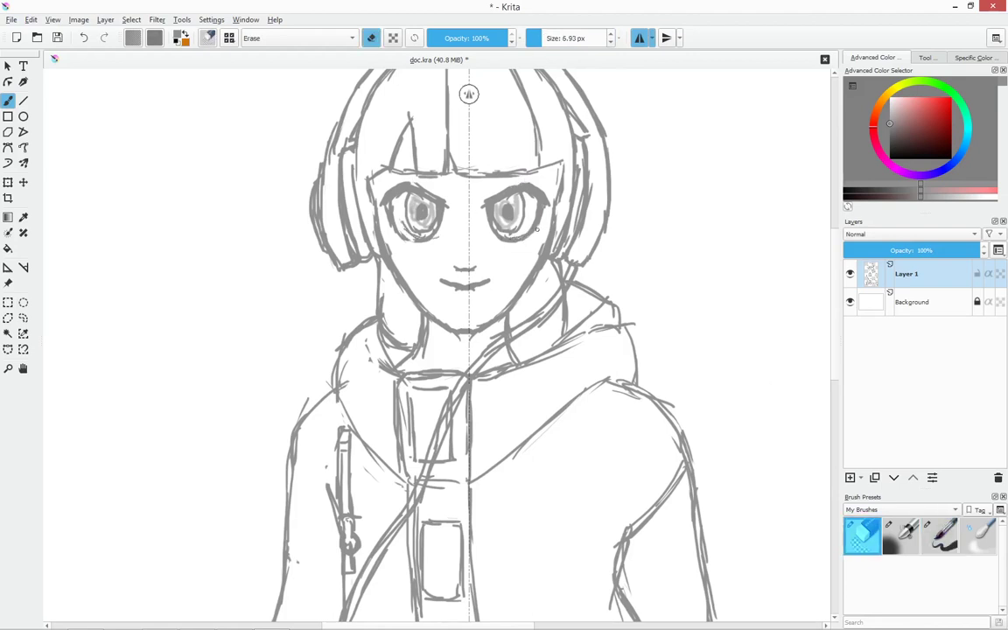
key("e")
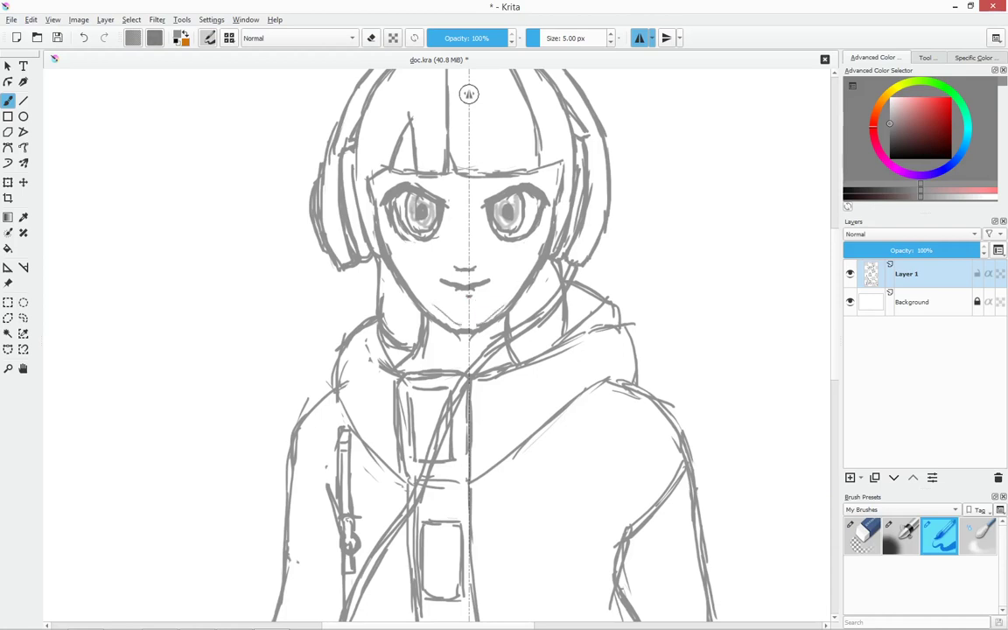
Turn off mirroring and redraw the bangs line above the eyes, plus a small stroke
key("m")
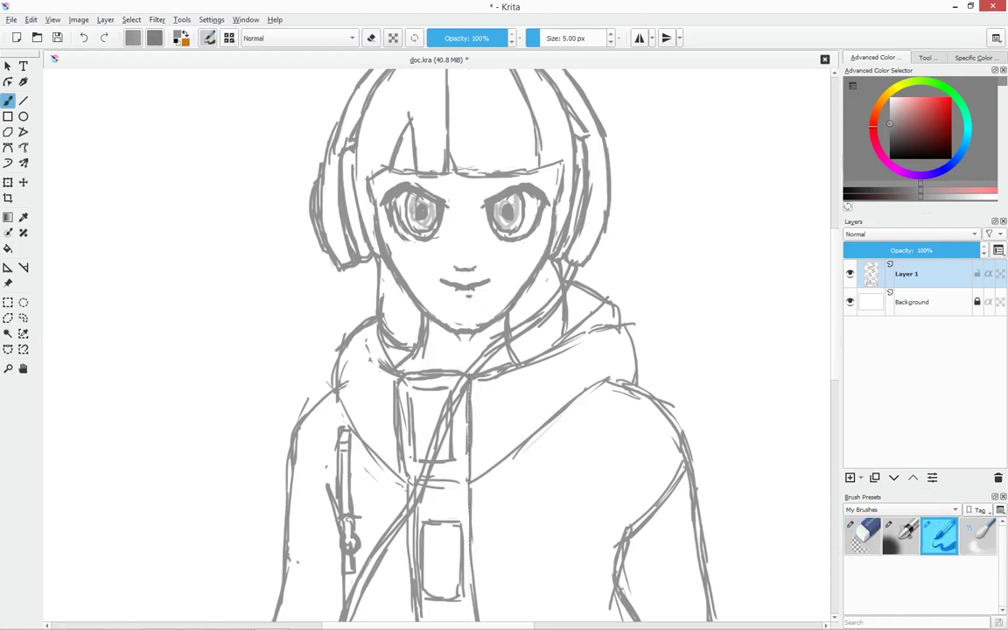
key("e")
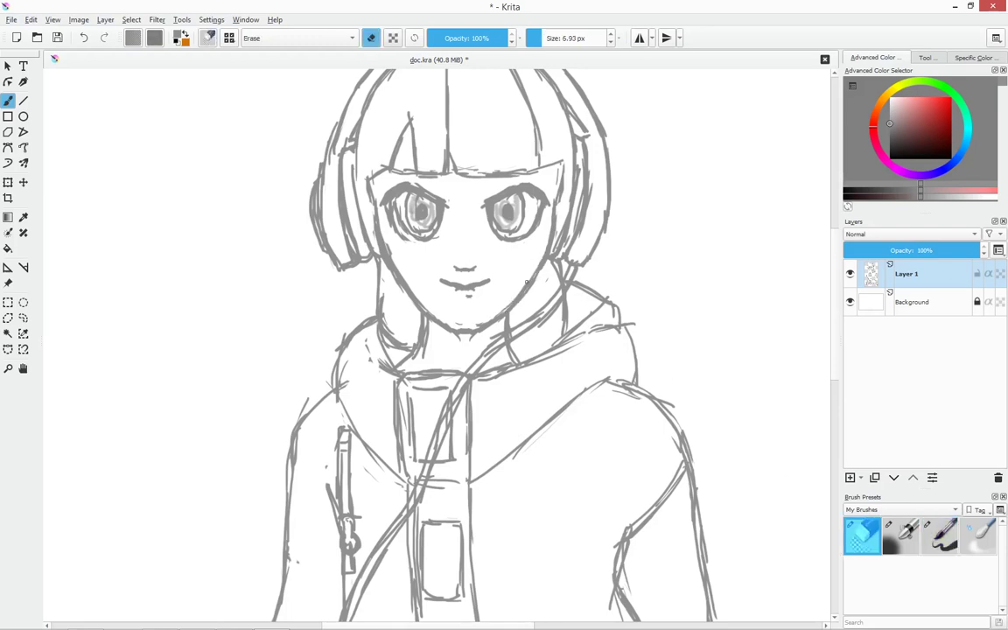
key("e")
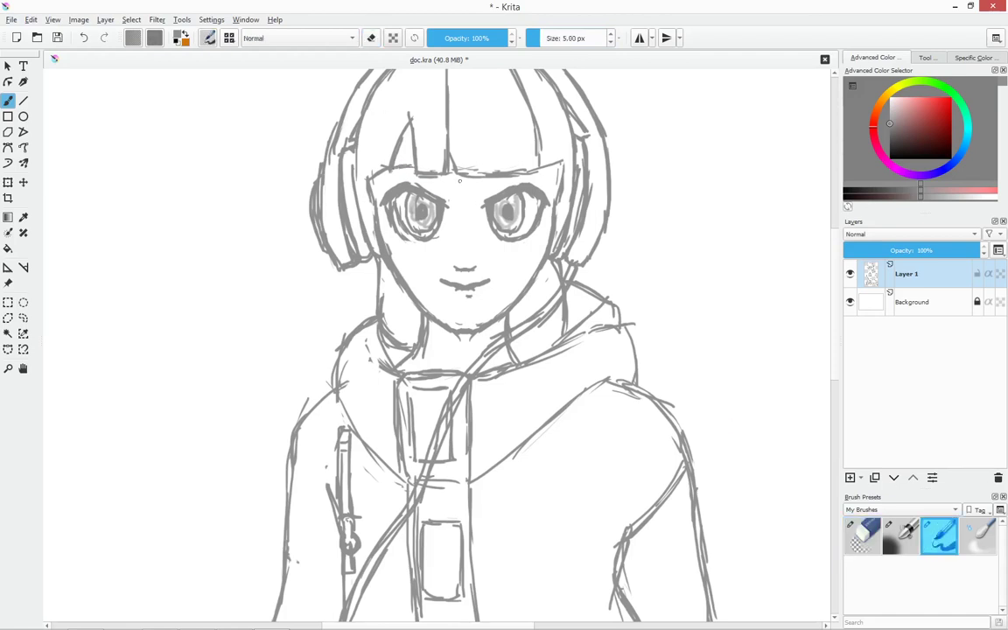
mouse_move(411, 167)
left_mouse_down()
mouse_move(507, 150)
mouse_move(505, 161)
left_mouse_up()
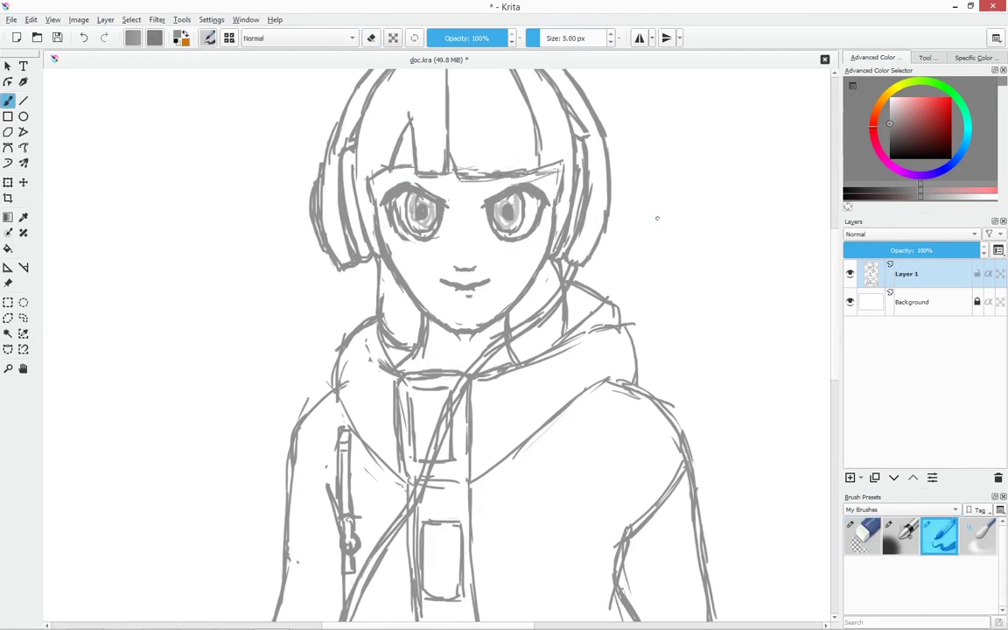
left_click_drag(657, 218, 641, 286)
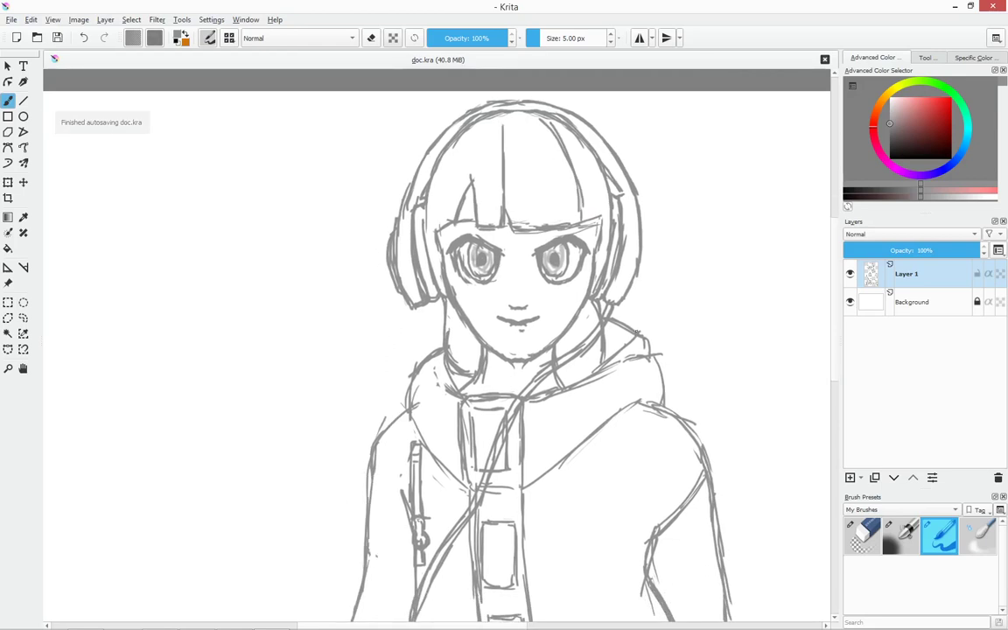
left_click_drag(579, 305, 585, 313)
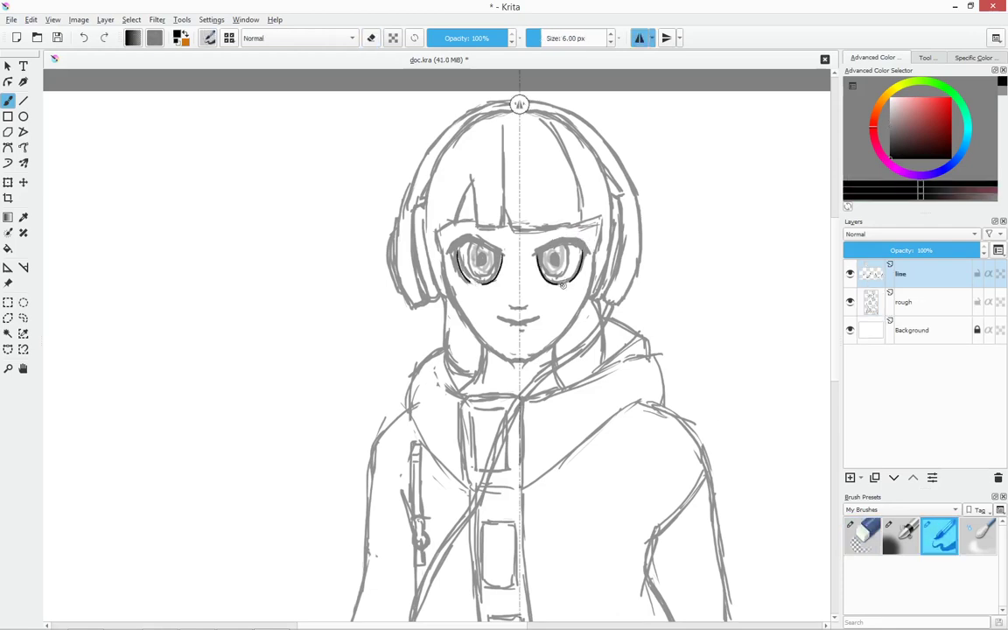
Ink the eye edges, the hair strands and bangs, and the outer hair contour in black
left_click_drag(568, 241, 585, 266)
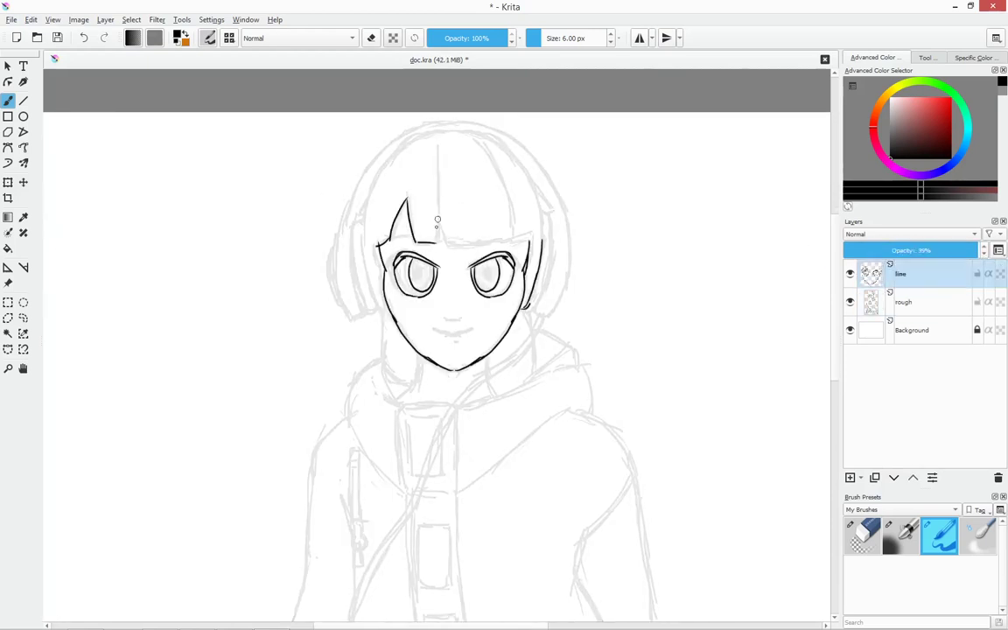
left_click_drag(400, 223, 480, 226)
mouse_move(437, 140)
left_mouse_down()
mouse_move(463, 202)
mouse_move(398, 202)
mouse_move(365, 228)
mouse_move(468, 129)
mouse_move(547, 244)
left_mouse_up()
left_click_drag(385, 149, 437, 130)
left_click_drag(378, 243, 411, 235)
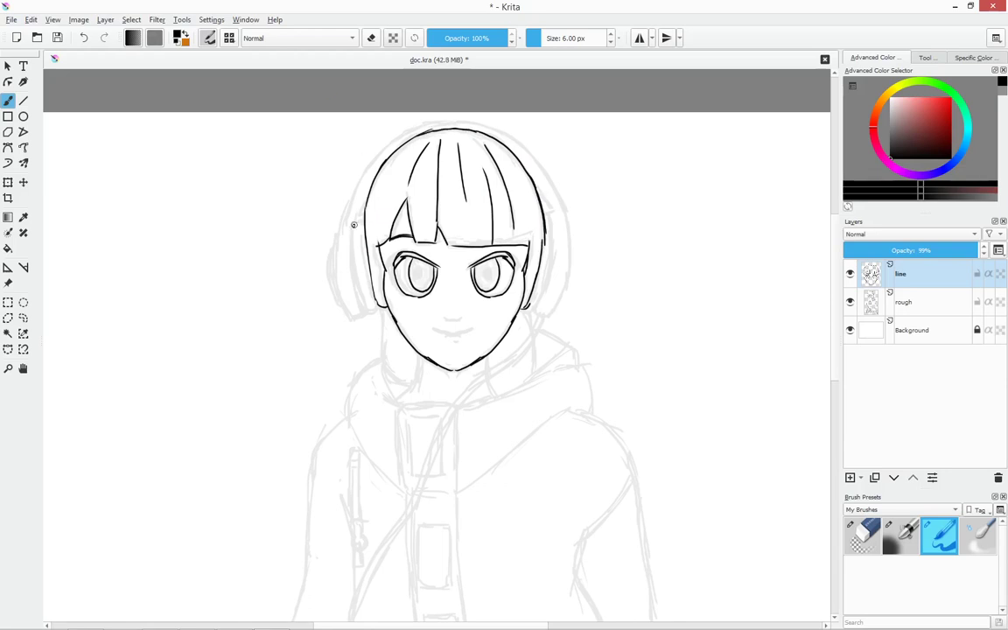
key("minus")
Ink both headphone earpieces, the headband arc, the music player and its cable
mouse_move(343, 201)
left_mouse_down()
mouse_move(350, 267)
mouse_move(366, 266)
mouse_move(359, 198)
left_mouse_up()
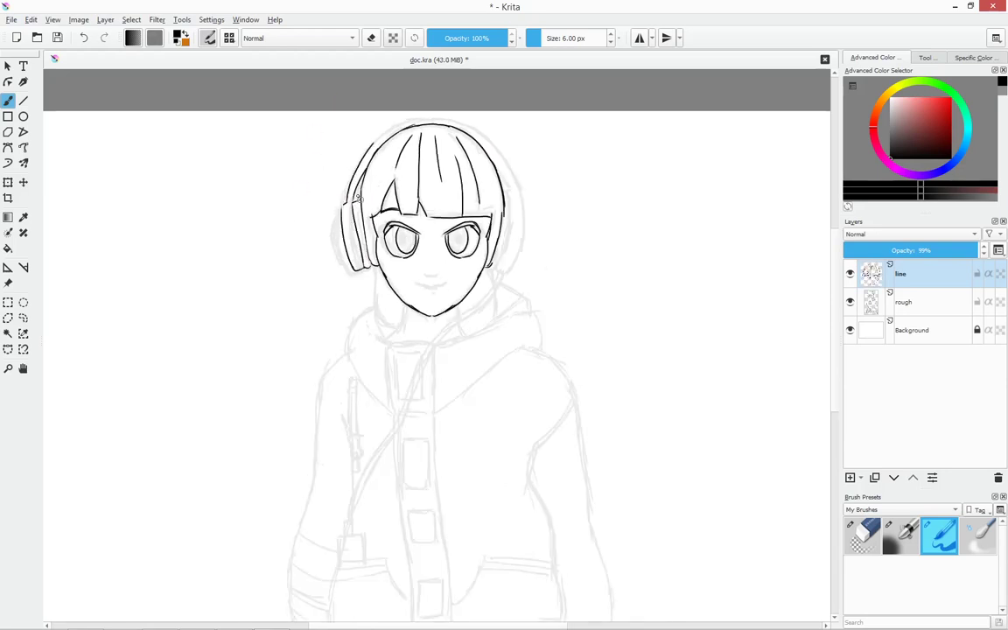
mouse_move(505, 186)
left_mouse_down()
mouse_move(518, 263)
mouse_move(497, 267)
mouse_move(524, 256)
left_mouse_up()
left_click_drag(485, 140, 514, 194)
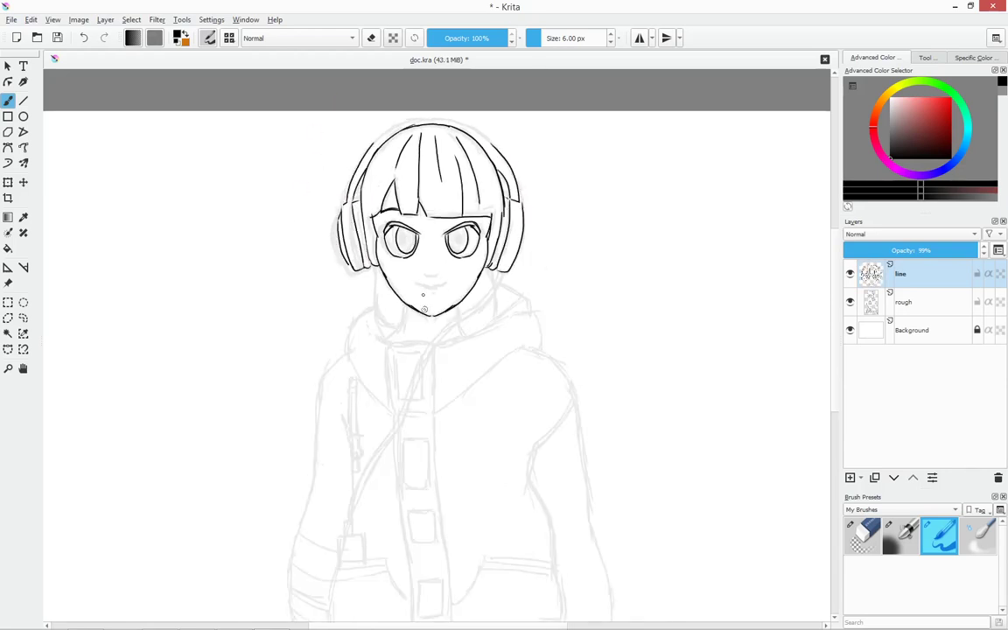
mouse_move(338, 536)
left_mouse_down()
mouse_move(363, 566)
mouse_move(490, 290)
mouse_move(353, 525)
left_mouse_up()
mouse_move(374, 293)
left_mouse_down()
mouse_move(385, 334)
mouse_move(405, 337)
left_mouse_up()
mouse_move(525, 312)
left_mouse_down()
mouse_move(385, 344)
mouse_move(390, 409)
left_mouse_up()
Ink the hood opening, collar, drawstring, right hood edge, shoulder and arm
mouse_move(377, 308)
left_mouse_down()
mouse_move(390, 411)
mouse_move(431, 411)
left_mouse_up()
left_click_drag(348, 396, 354, 455)
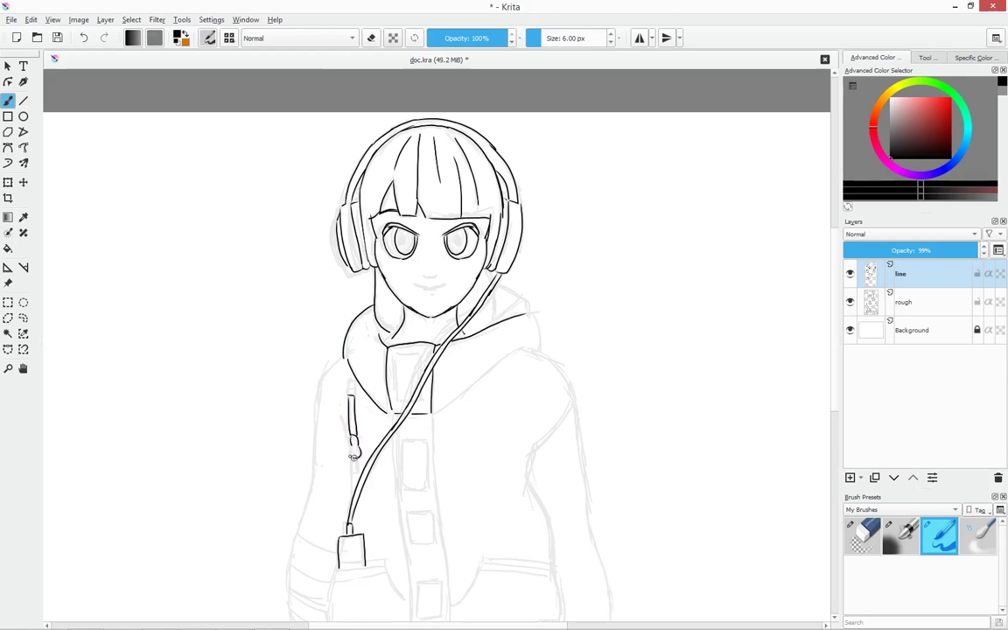
left_click_drag(343, 359, 319, 423)
scroll(332, 420, "down", 3)
mouse_move(313, 297)
left_mouse_down()
mouse_move(296, 410)
mouse_move(409, 477)
left_mouse_up()
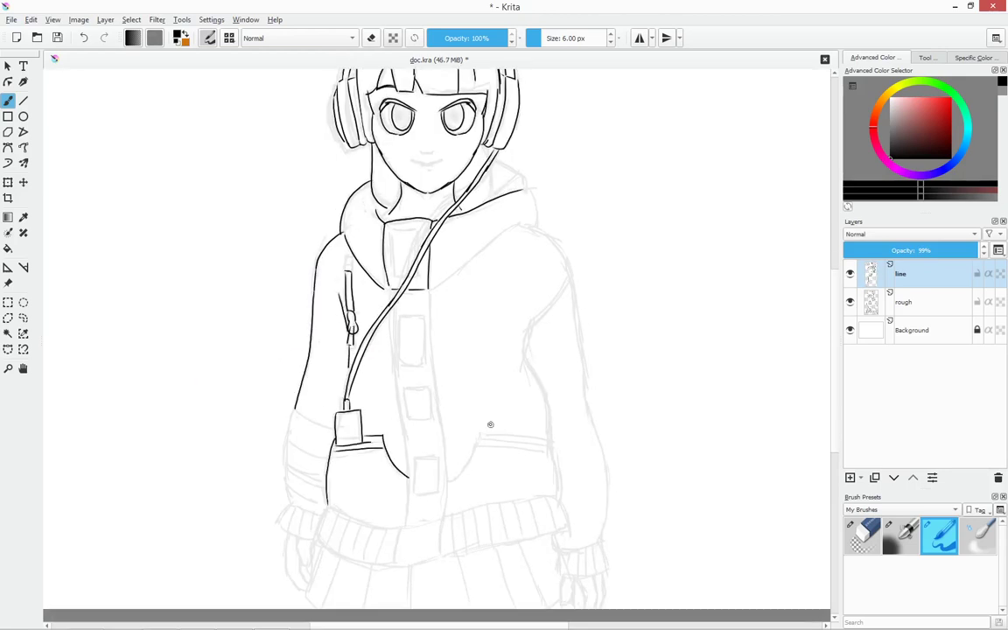
left_click_drag(523, 185, 537, 226)
left_click_drag(522, 224, 573, 306)
Ink the pockets, the hoodie hem ribbing, and both sleeves with cuffs
mouse_move(479, 435)
left_mouse_down()
mouse_move(553, 455)
mouse_move(448, 481)
left_mouse_up()
mouse_move(534, 319)
left_mouse_down()
mouse_move(554, 496)
mouse_move(317, 525)
mouse_move(569, 529)
left_mouse_up()
left_click_drag(395, 536, 394, 565)
left_click_drag(442, 525, 442, 555)
mouse_move(296, 409)
left_mouse_down()
mouse_move(282, 503)
mouse_move(310, 582)
left_mouse_up()
scroll(564, 249, "down", 2)
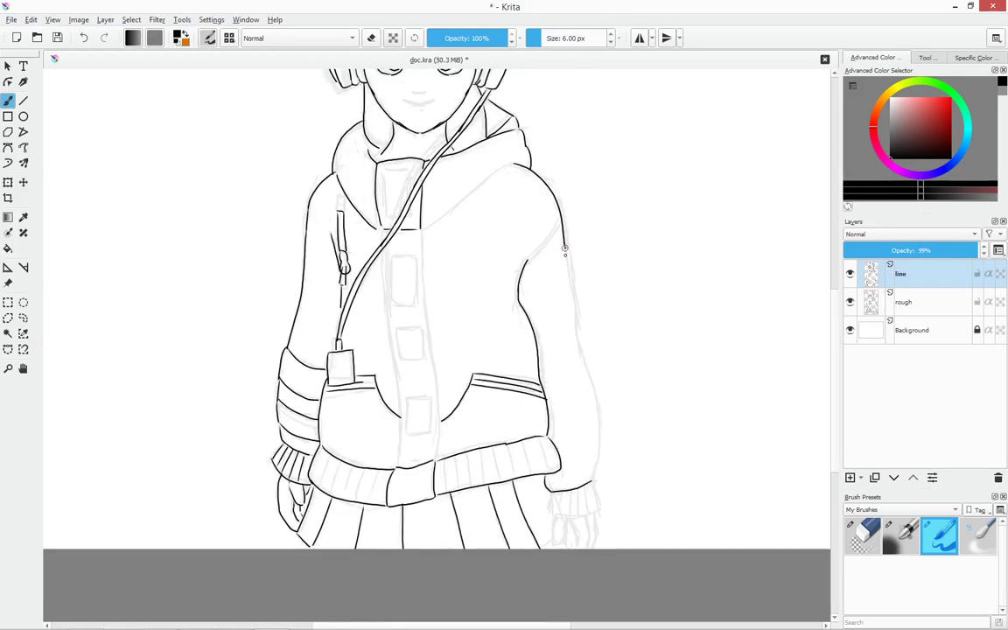
left_click_drag(564, 249, 604, 547)
scroll(428, 248, "up", 1)
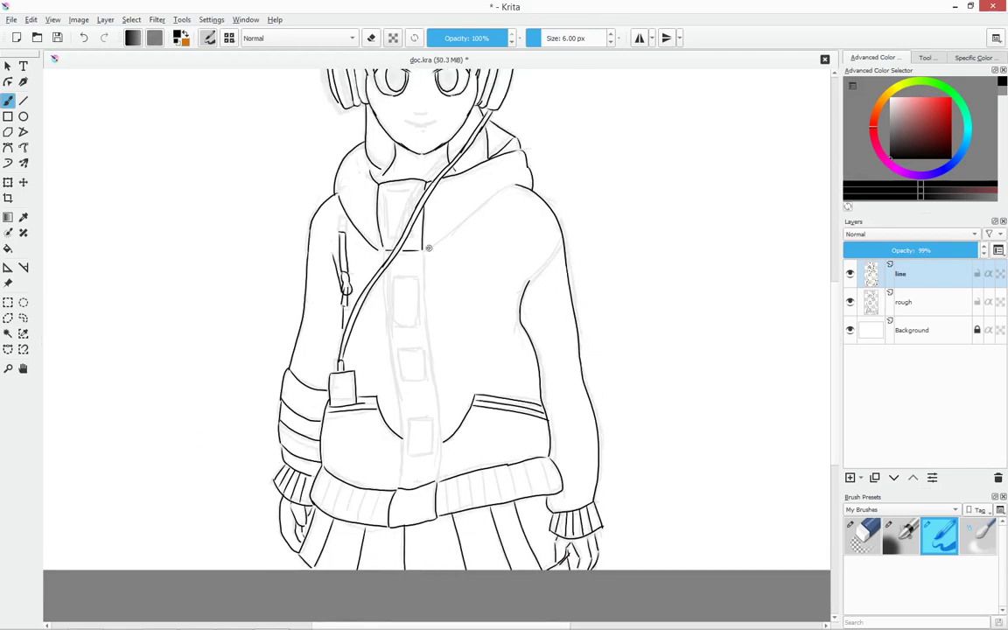
Ink the front placket and button tabs, then paint orange along the headphone band
left_click_drag(385, 252, 399, 486)
left_click_drag(425, 254, 437, 486)
mouse_move(388, 193)
left_mouse_down()
mouse_move(411, 249)
mouse_move(426, 383)
left_mouse_up()
left_click_drag(407, 418, 433, 454)
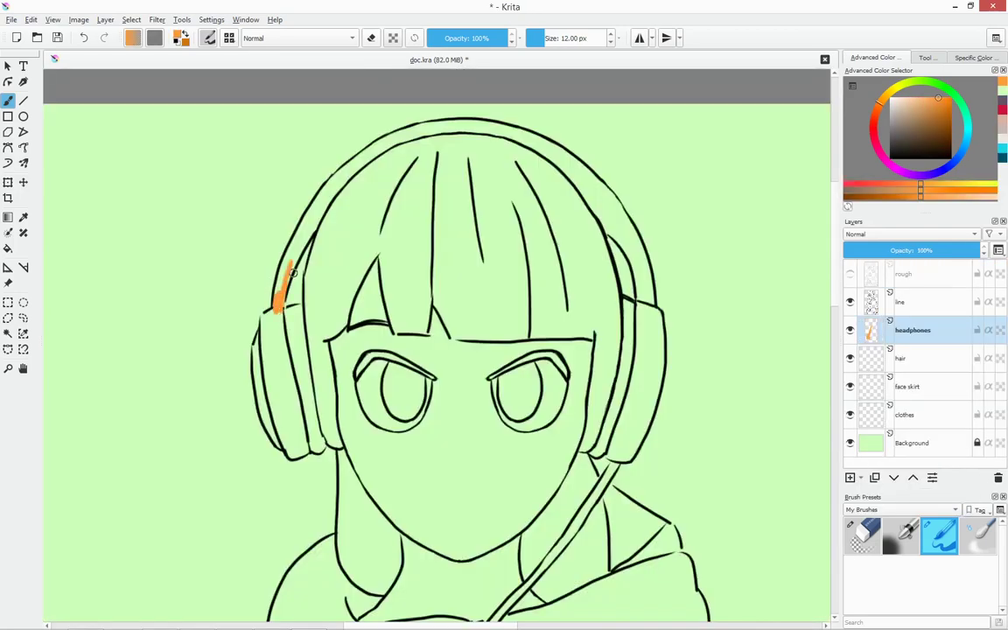
mouse_move(263, 350)
left_mouse_down()
mouse_move(293, 196)
mouse_move(446, 138)
mouse_move(517, 134)
mouse_move(663, 229)
mouse_move(709, 350)
mouse_move(698, 507)
left_mouse_up()
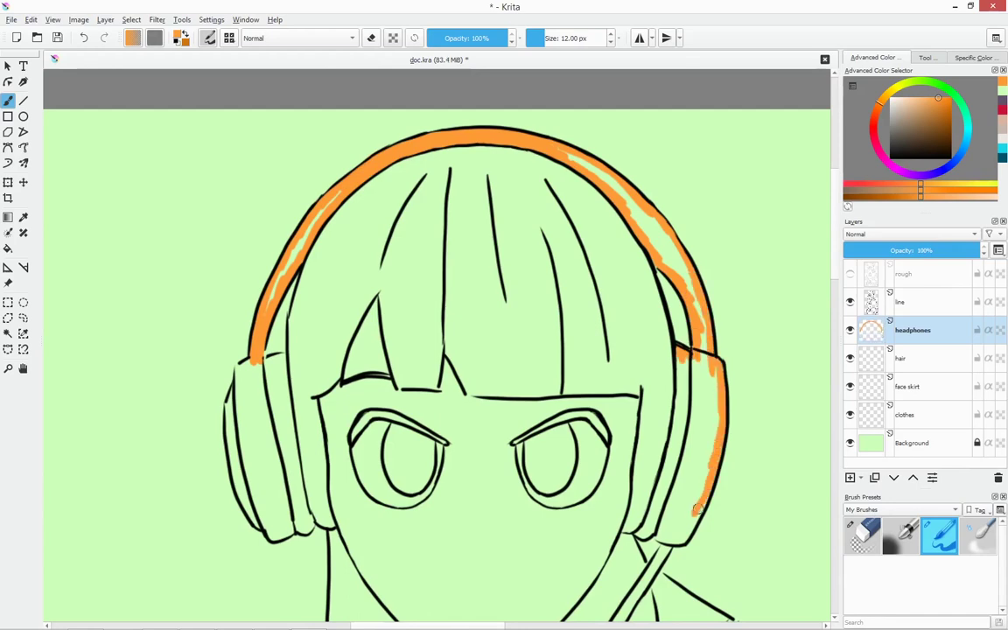
Fill both earcups and the headband highlight with orange
left_click_drag(691, 350, 700, 525)
left_click_drag(262, 367, 280, 534)
left_click_drag(647, 262, 569, 166)
Paint the hair teal on the hair layer, including bangs and strands beside the headphones
left_click(978, 176)
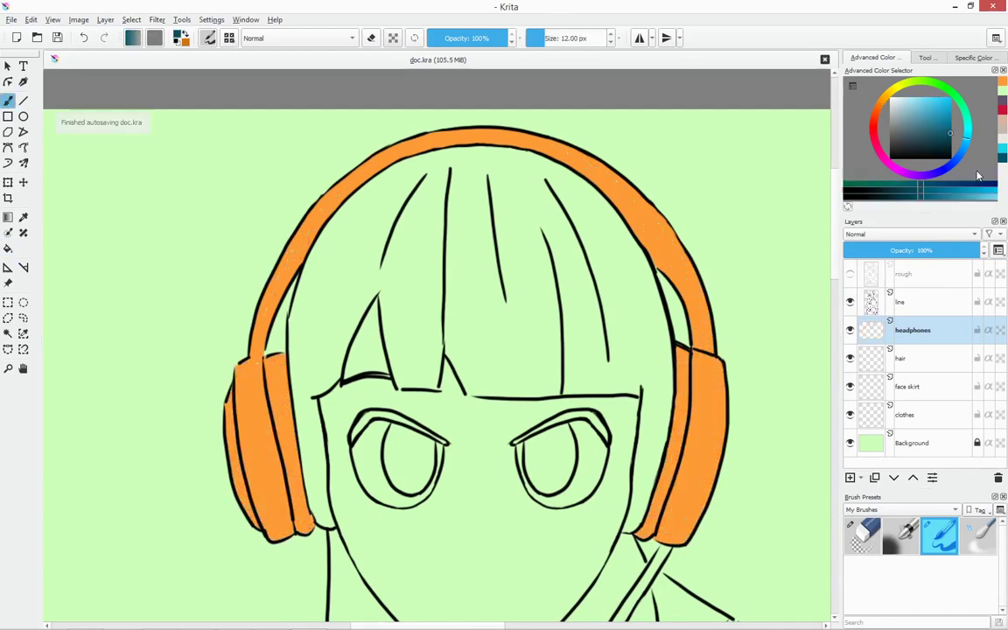
left_click(901, 358)
mouse_move(323, 262)
left_mouse_down()
mouse_move(643, 293)
mouse_move(284, 428)
left_mouse_up()
left_click_drag(656, 298, 647, 525)
mouse_move(315, 394)
left_mouse_down()
mouse_move(376, 293)
mouse_move(442, 354)
mouse_move(551, 346)
left_mouse_up()
left_click_drag(350, 219, 569, 332)
scroll(525, 350, "down", 5)
left_click_drag(323, 363, 393, 468)
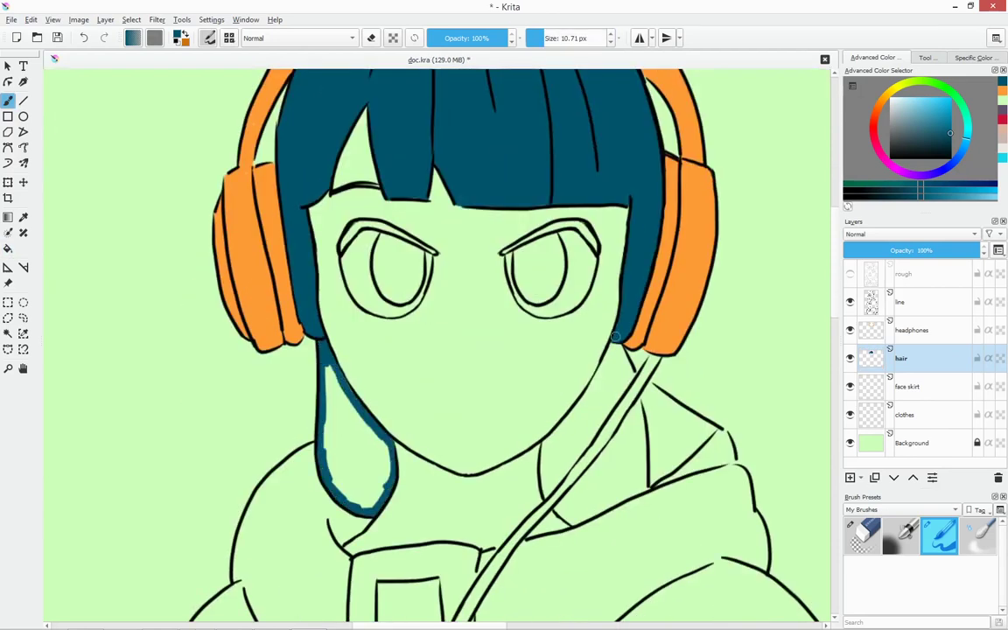
left_click_drag(615, 336, 568, 464)
left_click_drag(560, 349, 332, 411)
scroll(525, 350, "down", 2)
Outline and fill the face in skin colour on the face skirt layer
left_click(909, 386)
left_click(905, 105)
mouse_move(350, 139)
left_mouse_down()
mouse_move(412, 442)
mouse_move(516, 385)
left_mouse_up()
left_click_drag(393, 262, 544, 371)
Paint the hoodie light grey on the clothes layer: collar, sleeve, hem, cuff and body
left_click(905, 414)
left_click(890, 103)
left_click_drag(324, 341, 349, 420)
left_click_drag(647, 210, 239, 331)
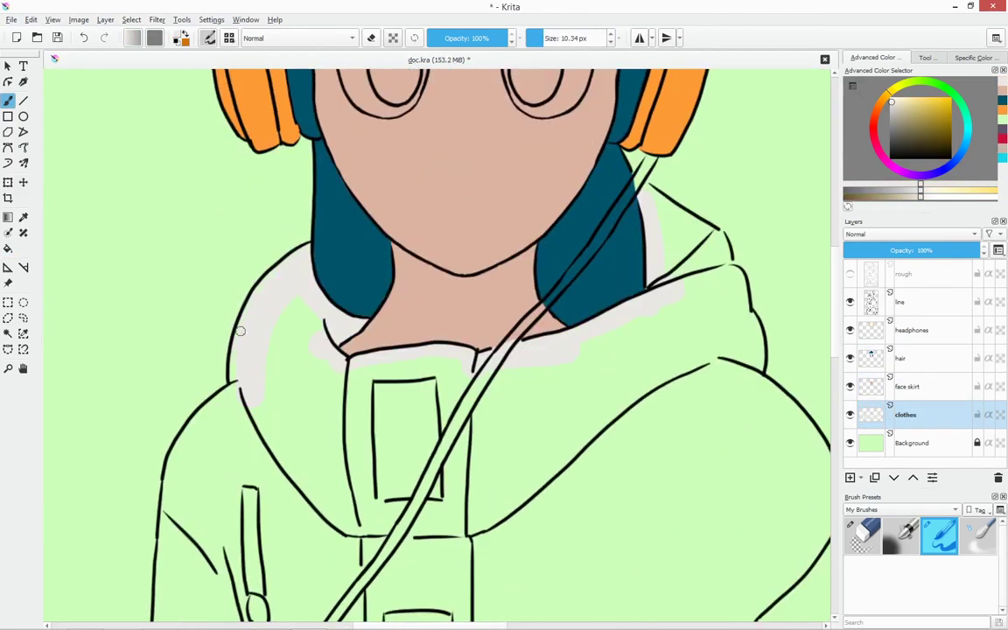
scroll(438, 350, "down", 10)
left_click_drag(744, 114, 752, 298)
scroll(438, 350, "down", 5)
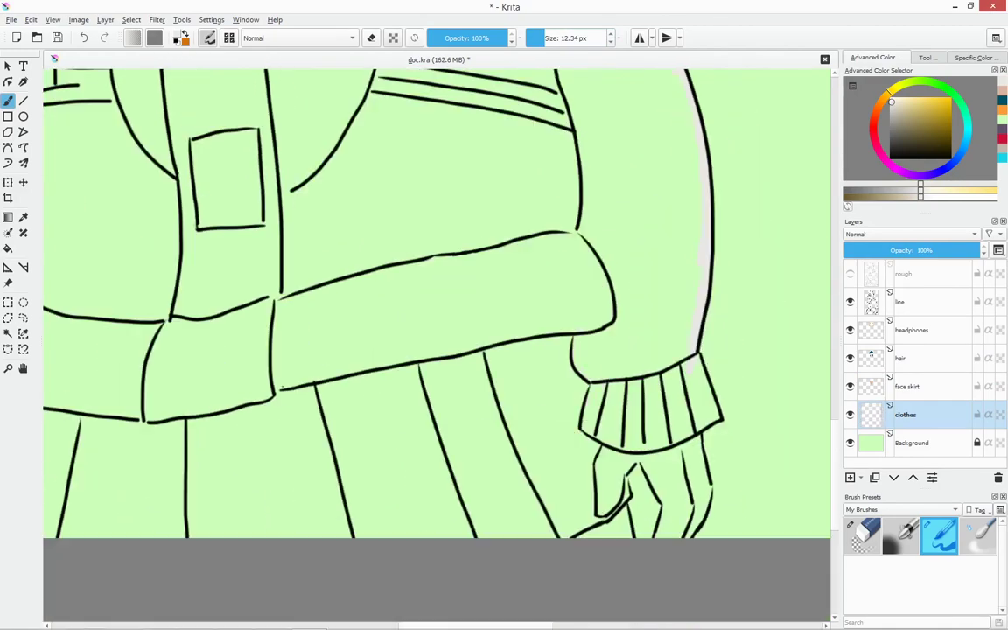
scroll(438, 306, "left", 6)
left_click_drag(830, 300, 533, 363)
left_click_drag(223, 240, 340, 304)
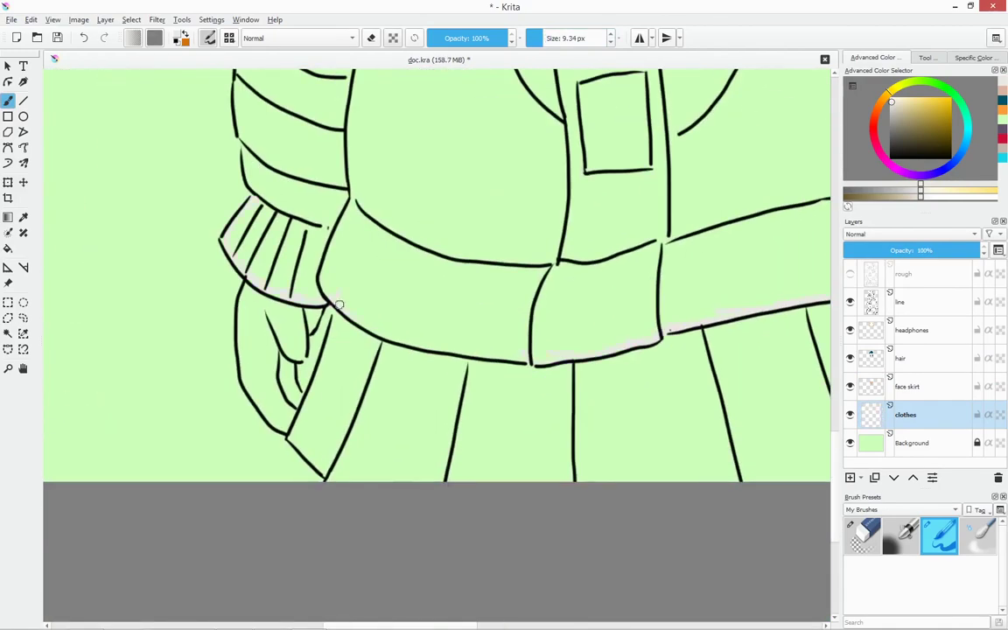
scroll(437, 306, "up", 5)
left_click_drag(394, 262, 612, 350)
Paint both hands skin-coloured and fill the skirt purple on the face skirt layer
left_click(909, 386)
mouse_move(175, 372)
left_mouse_down()
mouse_move(231, 427)
mouse_move(197, 455)
left_mouse_up()
scroll(438, 306, "right", 6)
left_click_drag(559, 376, 489, 420)
left_click_drag(525, 385, 528, 494)
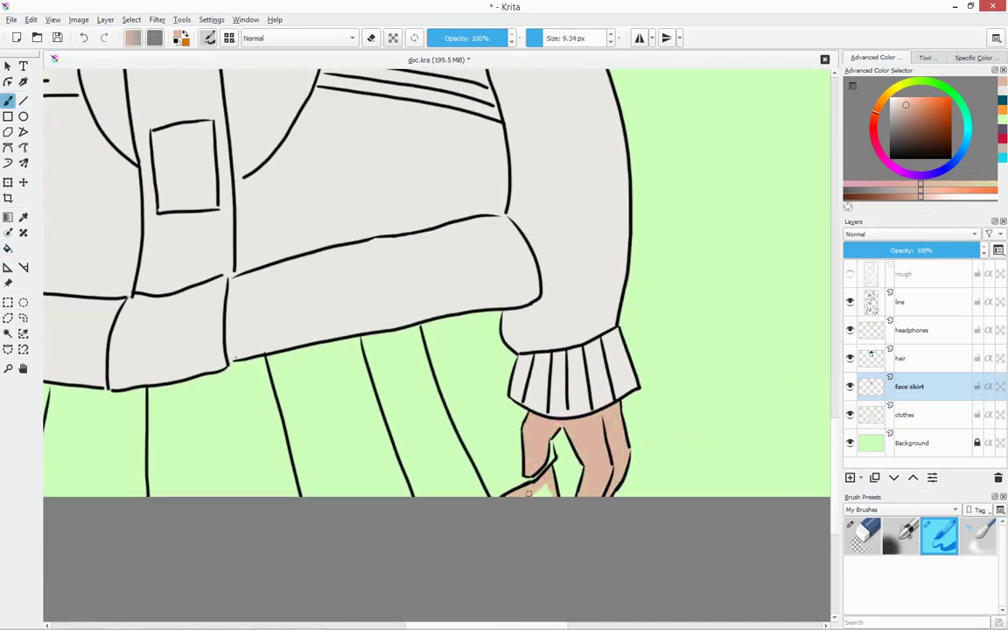
scroll(646, 425, "left", 5)
left_click_drag(140, 385, 743, 363)
left_click(499, 376)
On the clothes mask layer, fill the collar tab and lower-centre pocket pinkish-brown
left_click(941, 397)
scroll(414, 317, "up", 10)
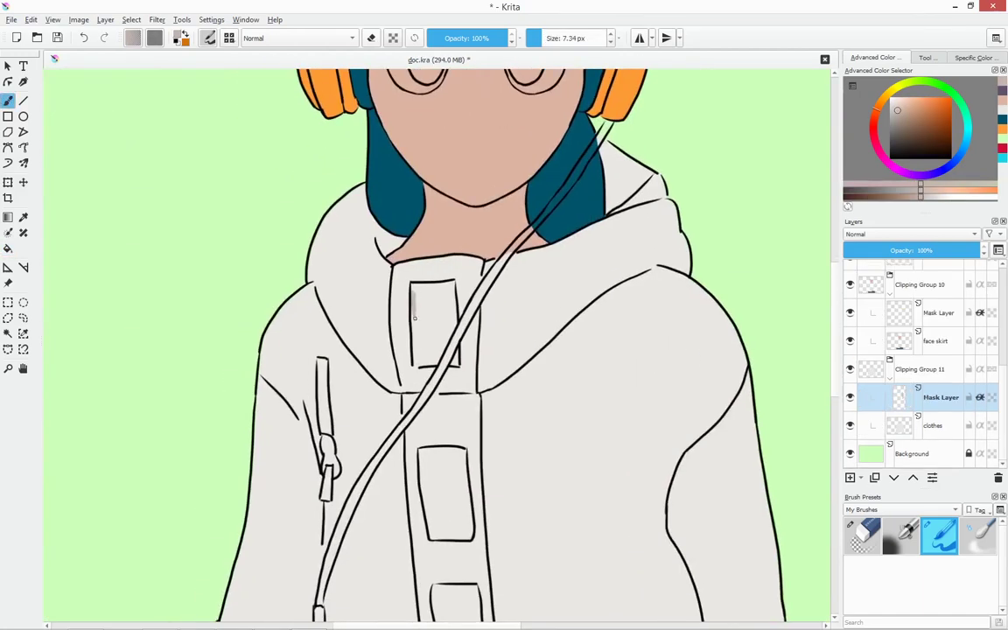
scroll(415, 317, "up", 2)
mouse_move(411, 288)
left_mouse_down()
mouse_move(438, 437)
mouse_move(461, 401)
mouse_move(360, 382)
mouse_move(470, 433)
mouse_move(420, 394)
left_mouse_up()
scroll(420, 350, "down", 5)
scroll(461, 401, "down", 3)
scroll(360, 383, "down", 3)
left_click_drag(201, 358, 297, 346)
key("f")
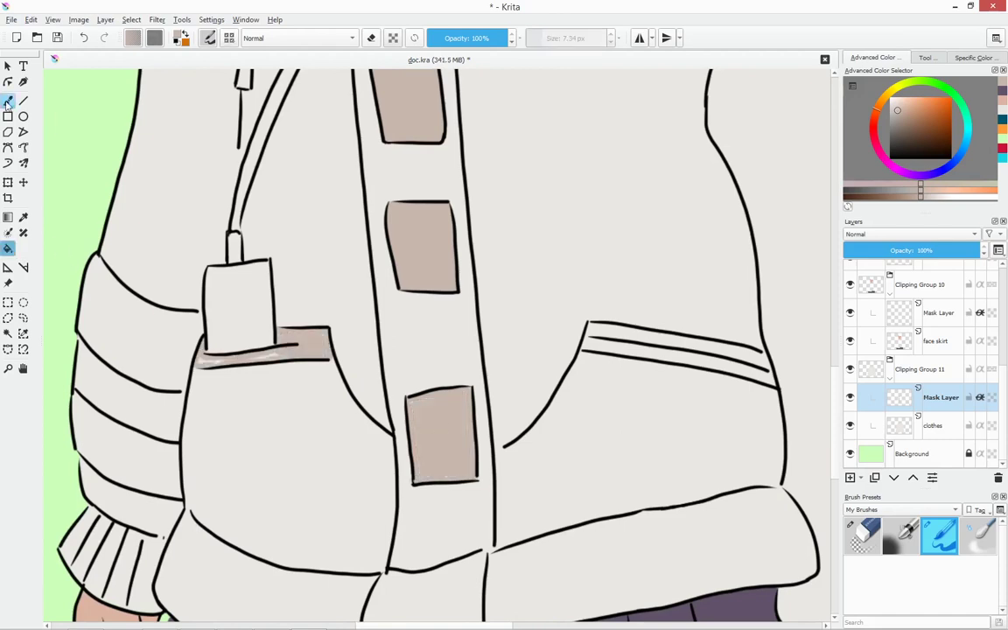
left_click(7, 103)
Shade the strap lines pink and paint the zipper pull, cable box and sleeve stripes dark purple
scroll(525, 350, "right", 3)
mouse_move(411, 328)
left_mouse_down()
mouse_move(568, 333)
mouse_move(571, 317)
left_mouse_up()
scroll(570, 394, "up", 5)
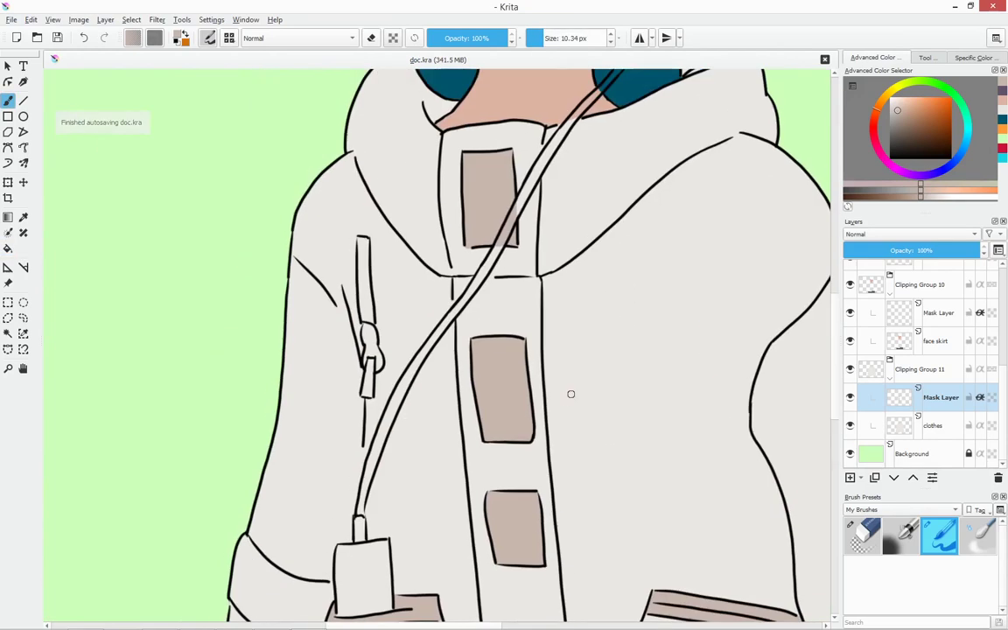
left_click_drag(361, 238, 368, 392)
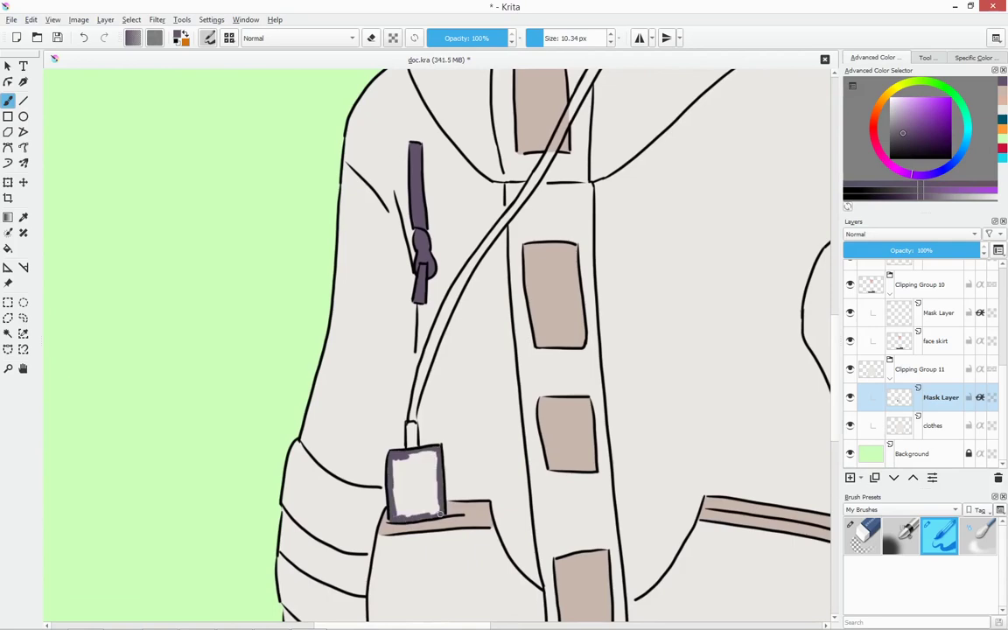
left_click_drag(440, 514, 398, 460)
left_click_drag(339, 361, 424, 407)
left_click_drag(322, 420, 402, 468)
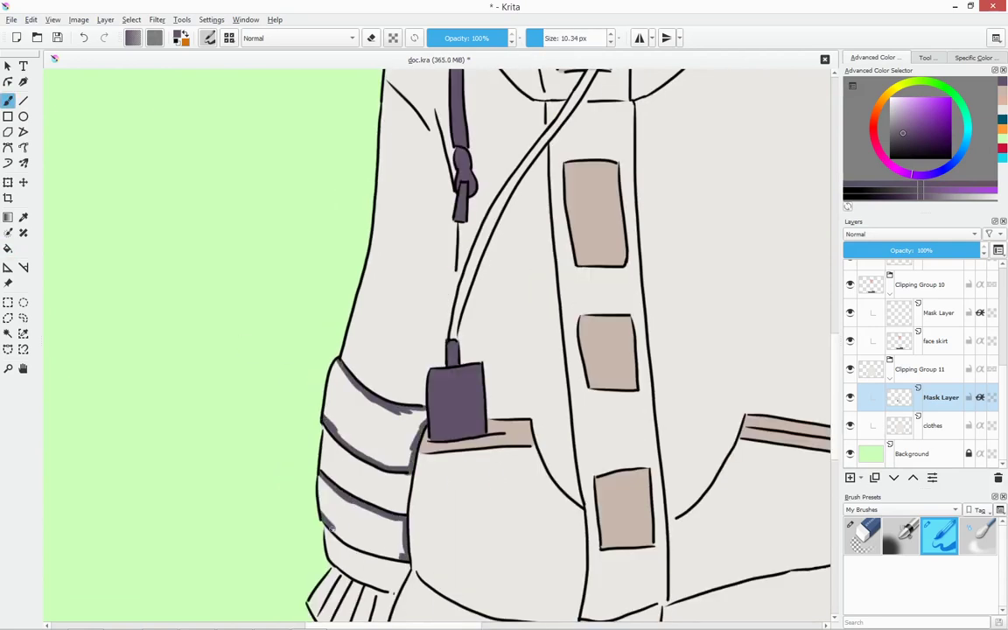
left_click_drag(332, 367, 411, 472)
Save the drawing and hatch grey shading onto the left sleeve cuff
key("ctrl+s")
key("minus")
left_click(926, 58)
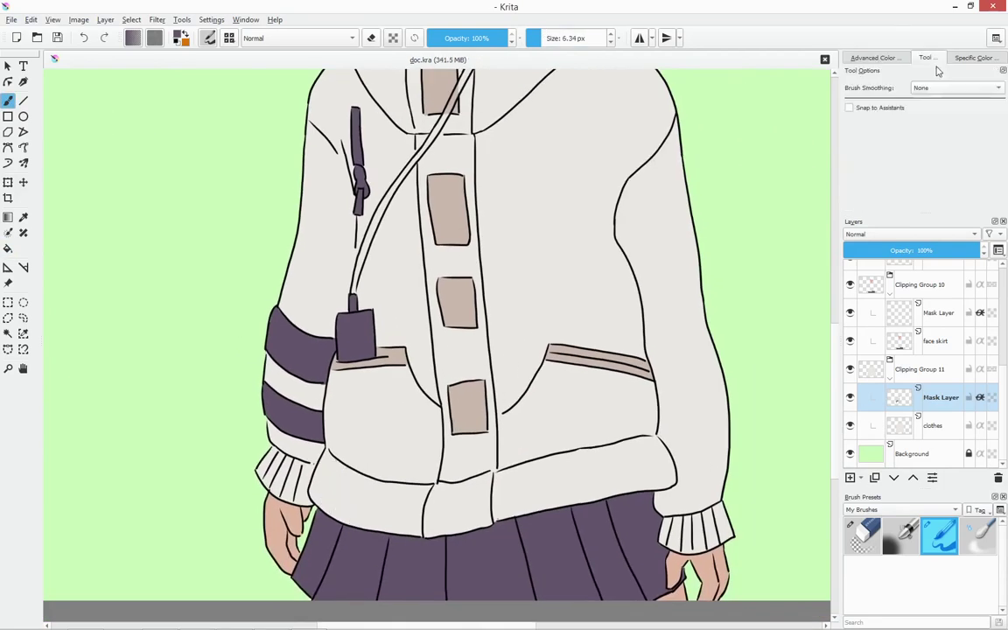
left_click(873, 58)
left_click_drag(336, 473, 356, 517)
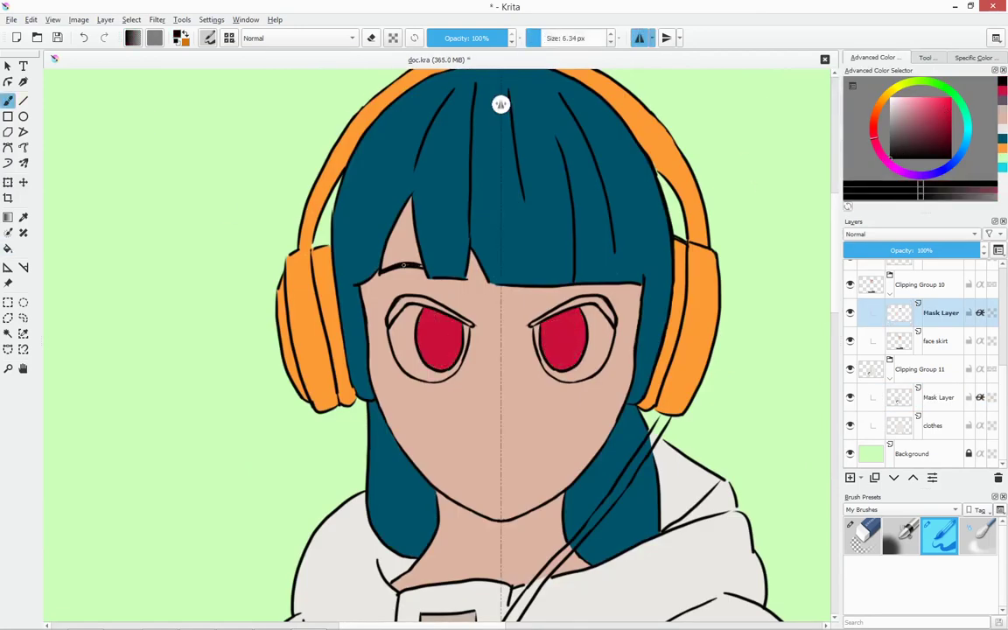
Thicken the upper eyelids in black and paint the eye whites on a new layer
left_click_drag(386, 325, 473, 325)
key("Insert")
mouse_move(596, 337)
left_mouse_down()
mouse_move(596, 349)
mouse_move(538, 333)
left_mouse_up()
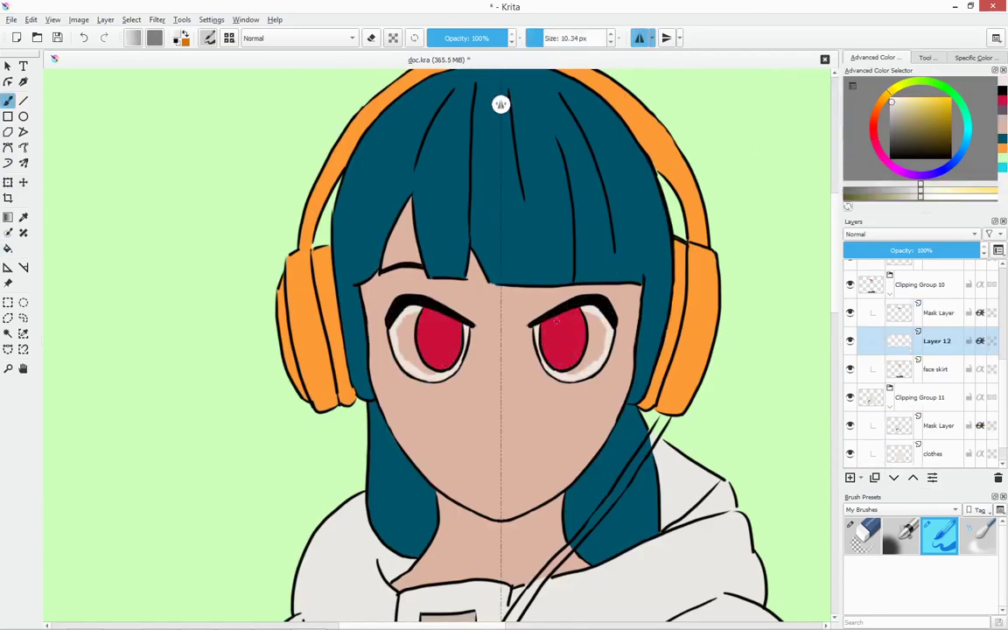
On a new layer, airbrush the tops of both irises darker
key("Insert")
key("slash")
left_click_drag(398, 326, 463, 325)
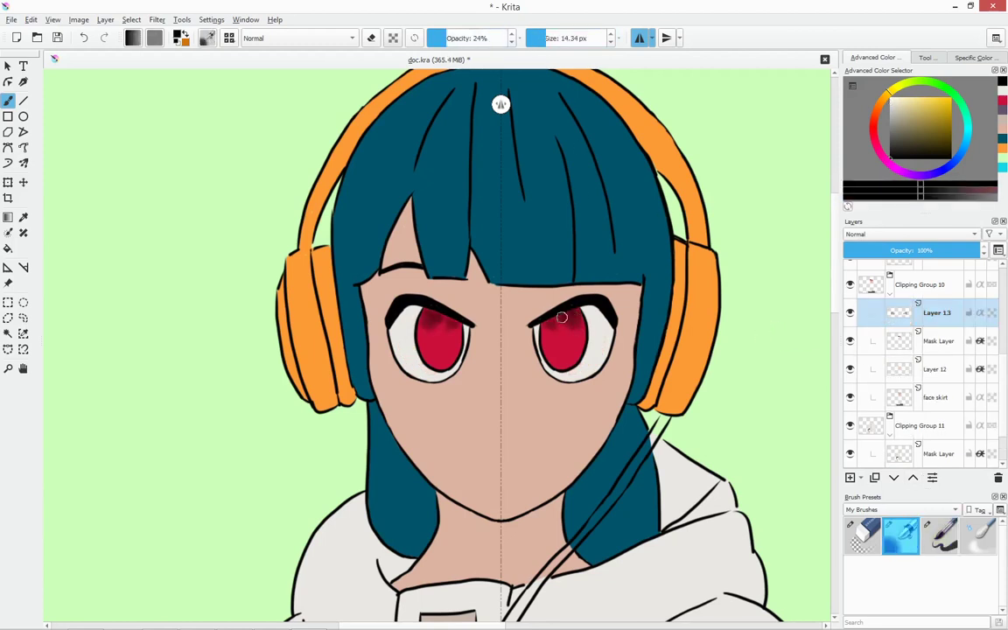
left_click(978, 536)
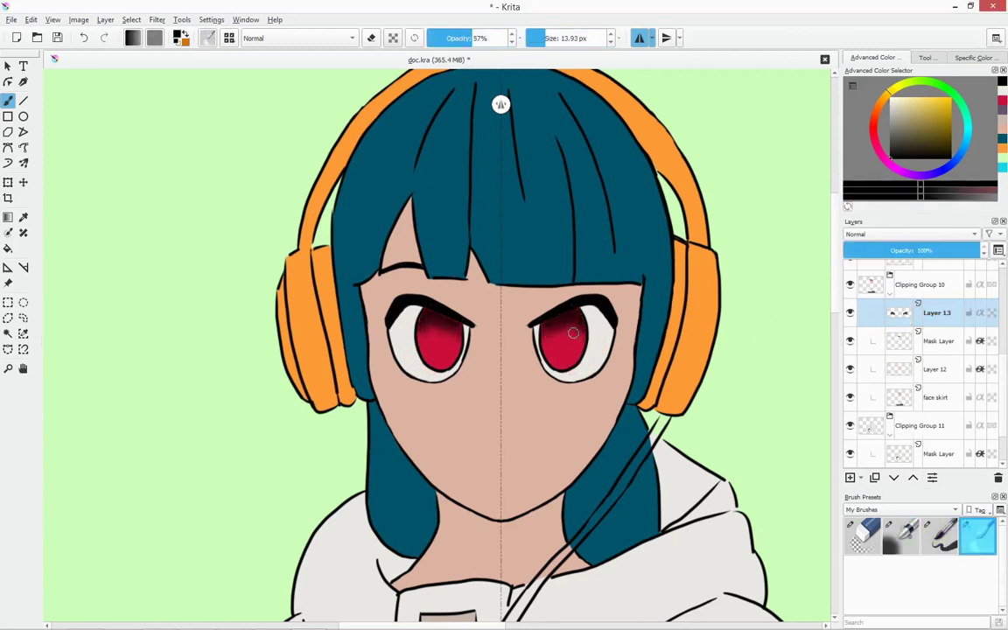
key("bracketright")
left_click_drag(573, 333, 564, 347)
On a new layer, dab small light-cream highlights onto the irises
key("Insert")
key("slash")
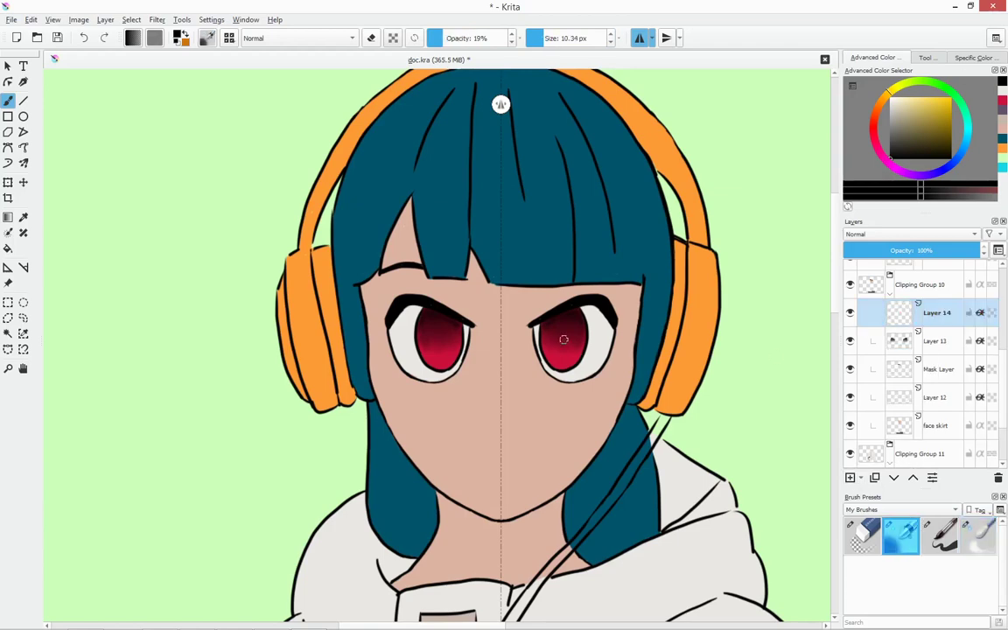
left_click(544, 326, "ctrl")
left_click(428, 325)
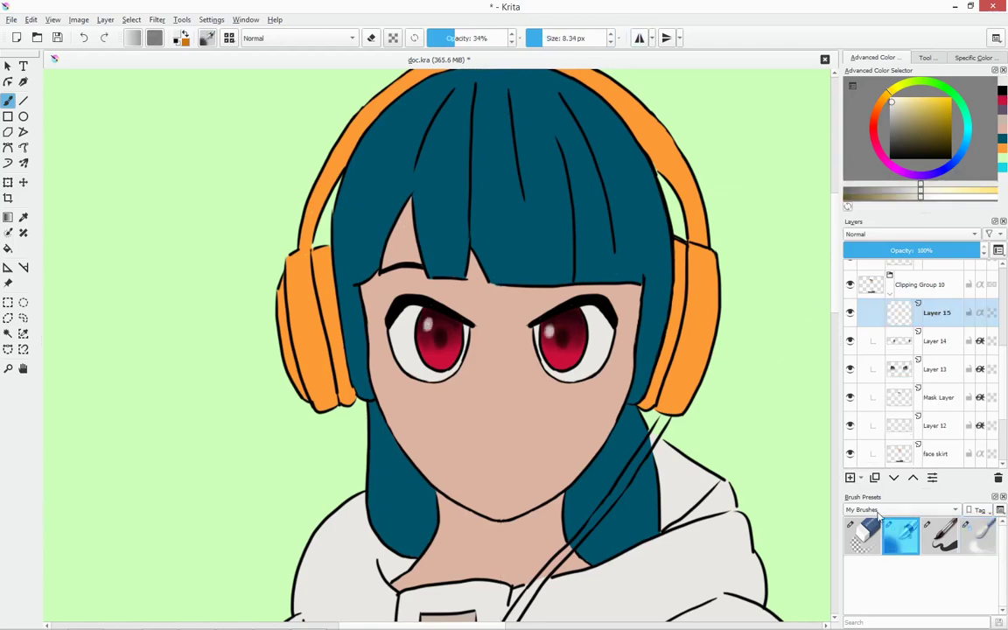
key("Insert")
key("o")
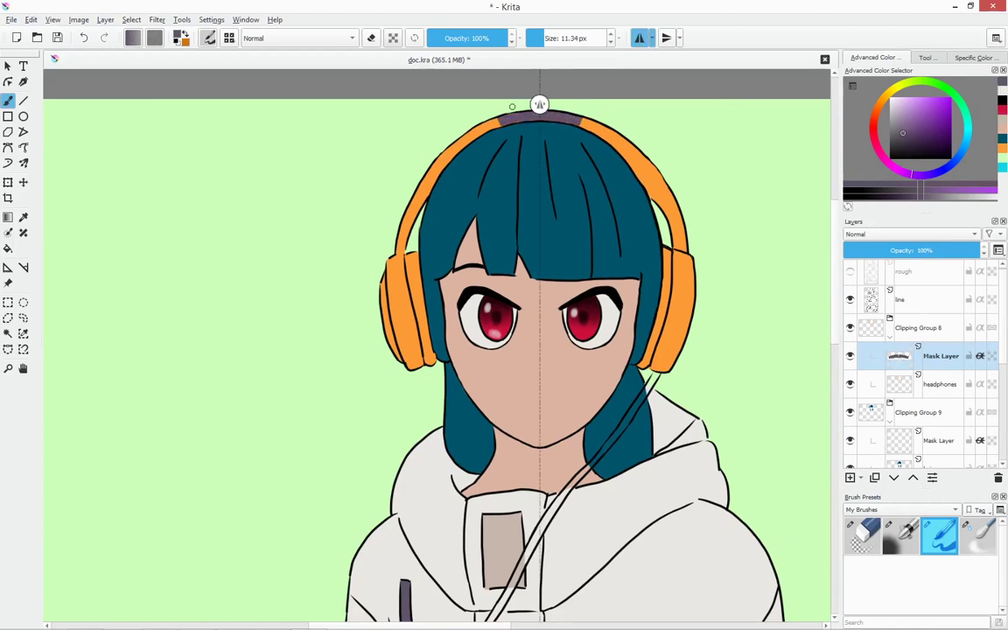
Paint purple-grey bands on the headband and ear cups, erasing stray shading
left_click_drag(539, 113, 433, 170)
key("m")
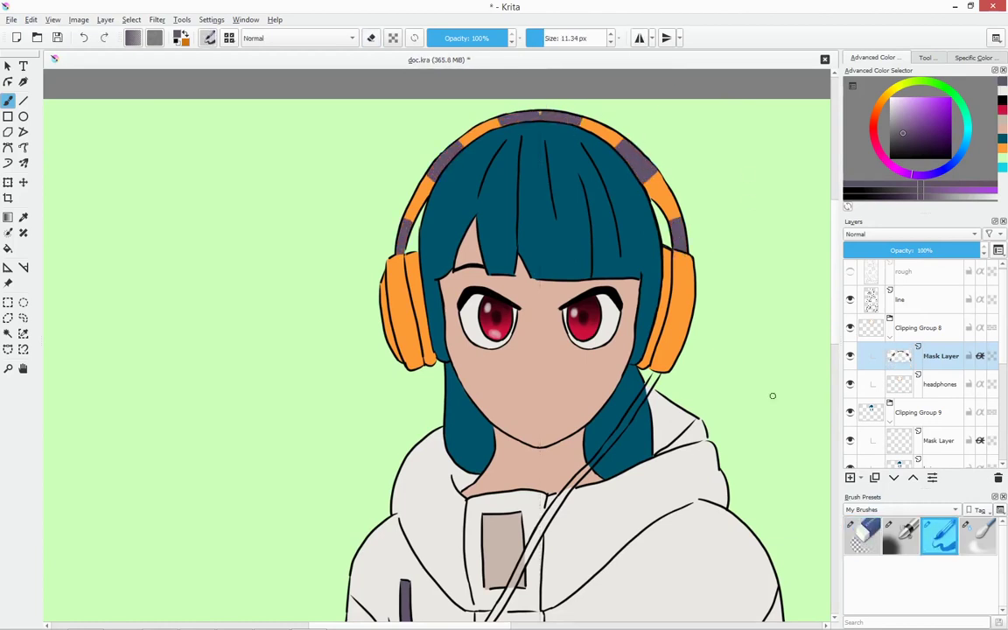
left_click_drag(398, 280, 402, 332)
key("m")
left_click_drag(681, 280, 678, 328)
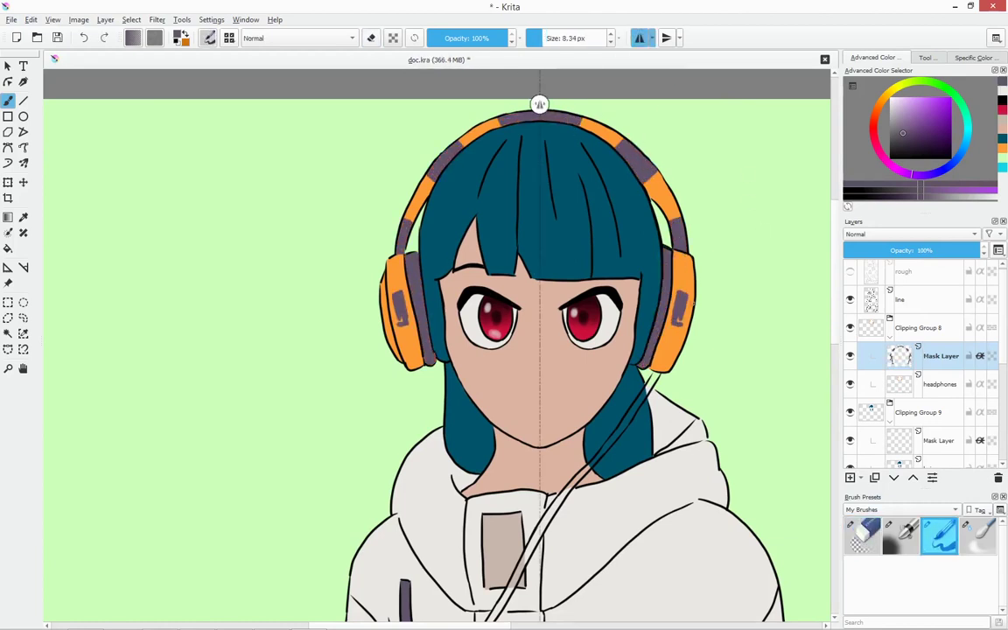
left_click(862, 535)
Trace the headphone cable in orange on the headphones layer down to the music player
left_click(940, 383)
left_click(938, 536)
left_click_drag(704, 236, 646, 322)
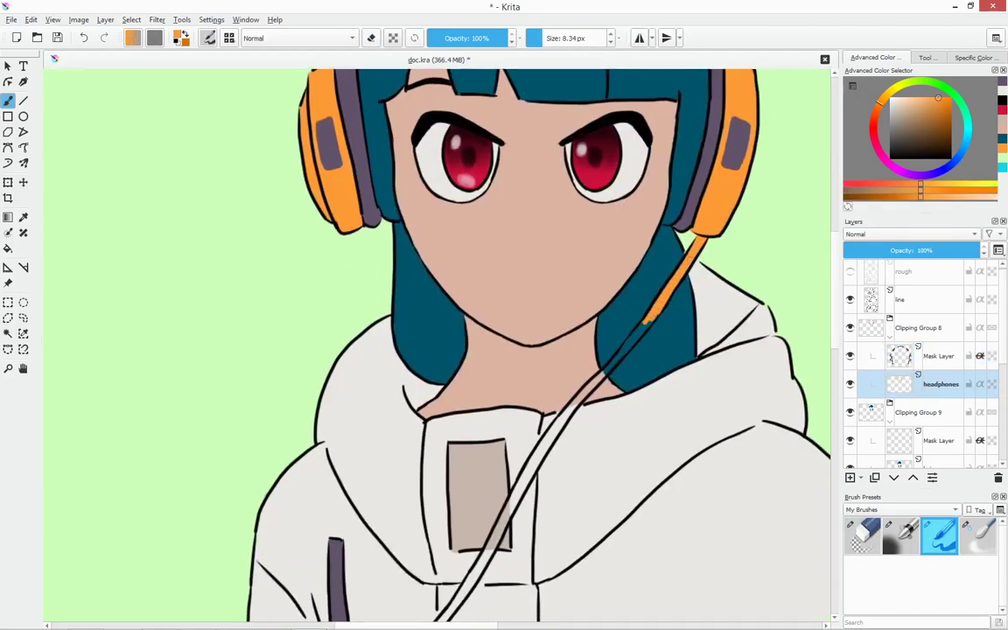
mouse_move(576, 226)
left_mouse_down()
mouse_move(447, 441)
mouse_move(435, 500)
left_mouse_up()
left_click_drag(617, 396, 537, 164)
Add a new skin-shading layer above the face clipping layer, using the soft airbrush
scroll(918, 368, "down", 5)
left_click(936, 381)
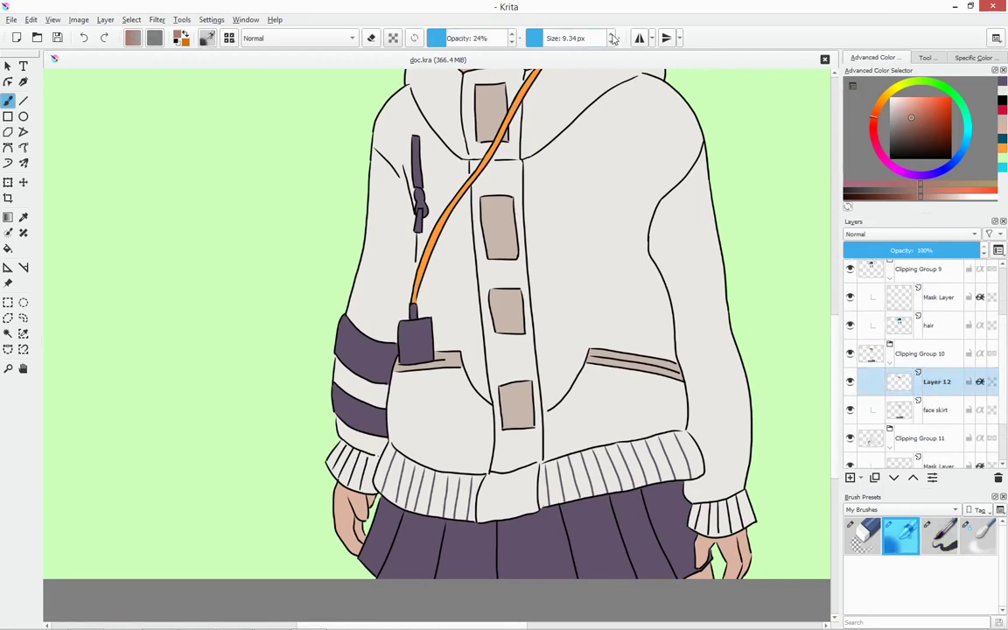
left_click(900, 536)
scroll(375, 480, "up", 5)
left_click(936, 410)
Airbrush soft skin shading along the cheeks and neck
left_click(977, 535)
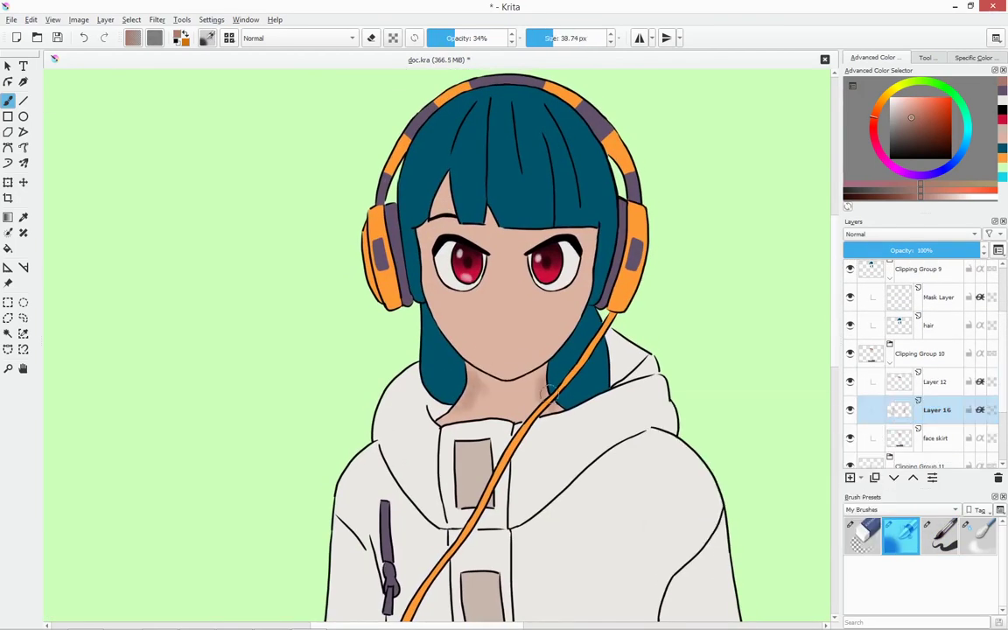
left_click_drag(525, 385, 457, 414)
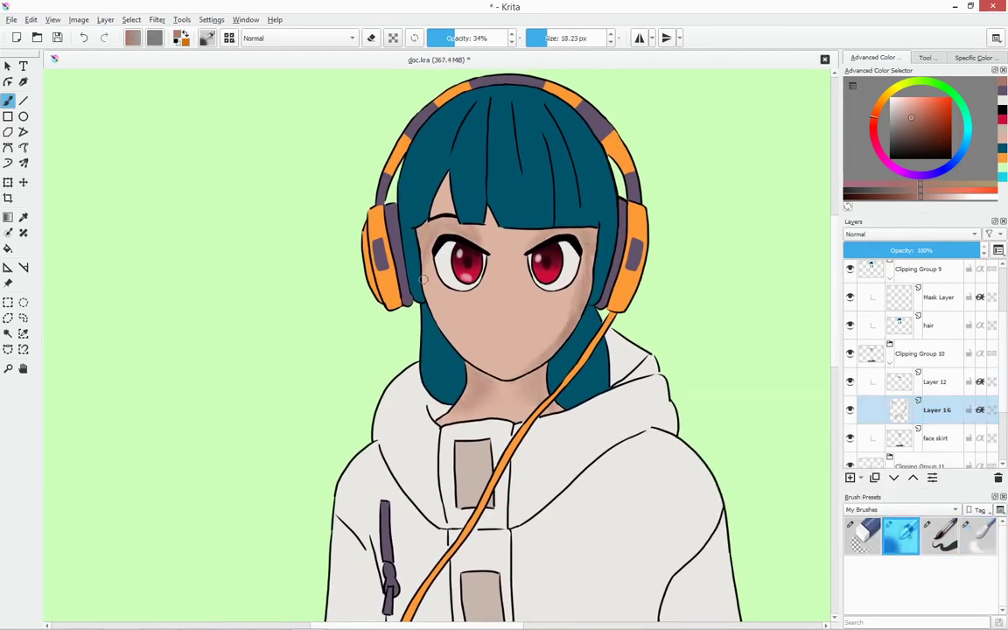
left_click(902, 536)
left_click_drag(385, 236, 411, 315)
Draw the small nose and smiling mouth on the face-details layer with the inking pen and eraser
left_click(935, 359)
left_click(939, 535)
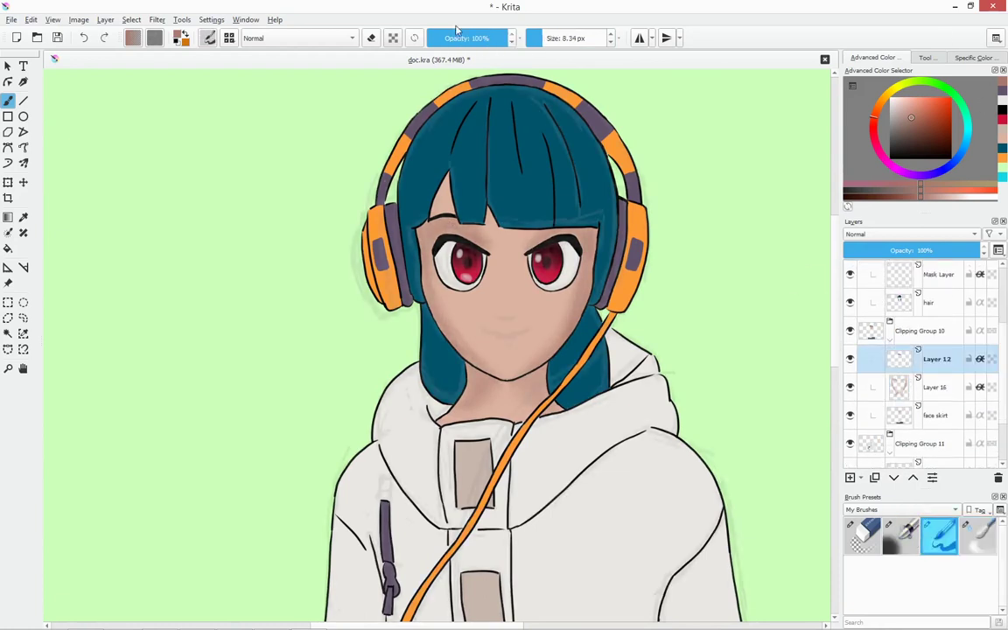
scroll(919, 367, "up", 2)
left_click(861, 535)
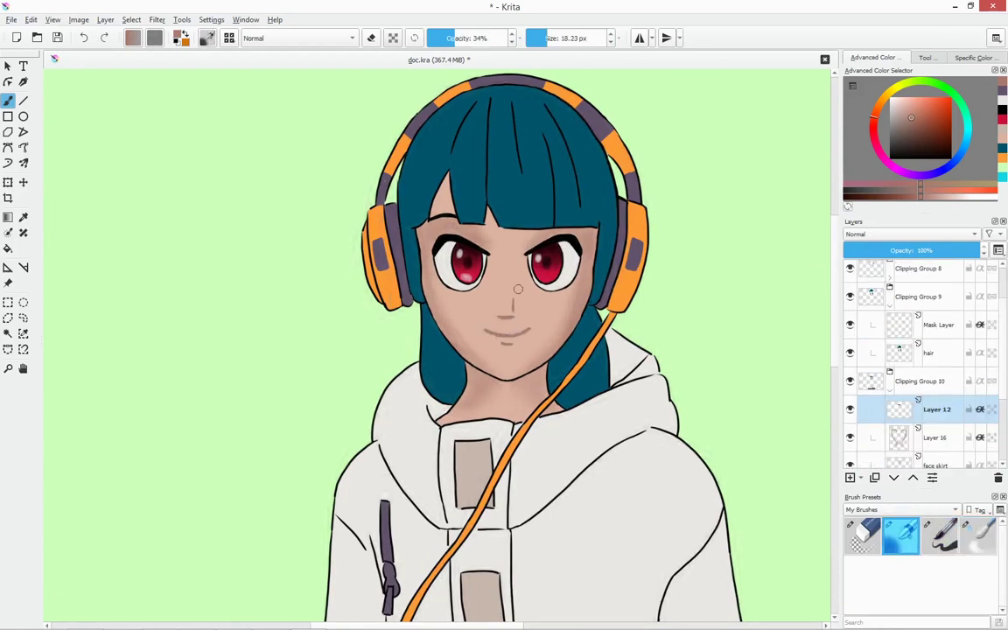
scroll(667, 418, "up", 2)
scroll(668, 418, "down", 2)
Set up pink with a soft brush on a new lips layer
left_click(918, 104)
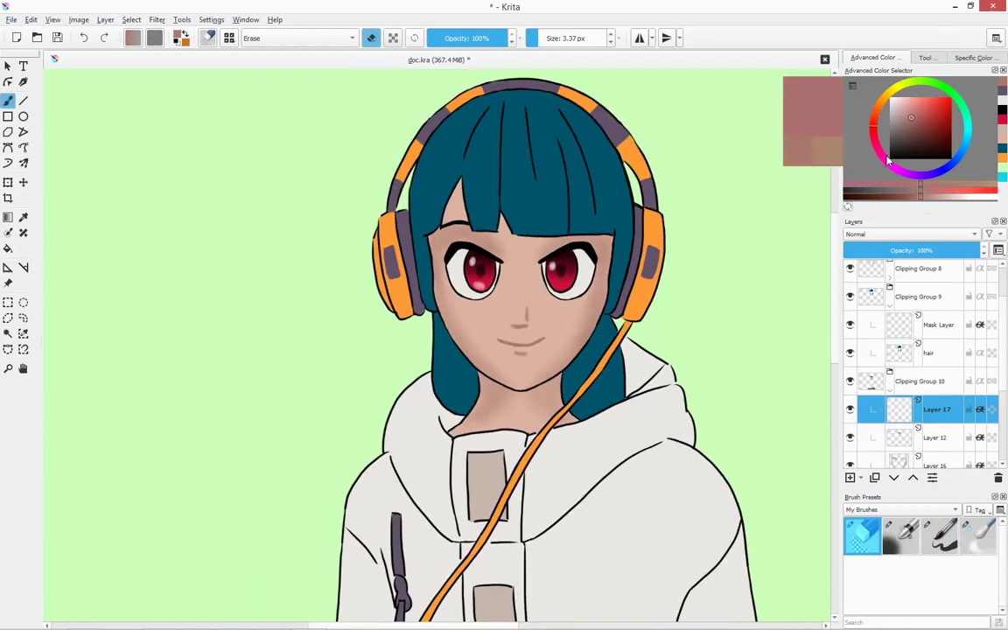
left_click(977, 535)
left_click(849, 476)
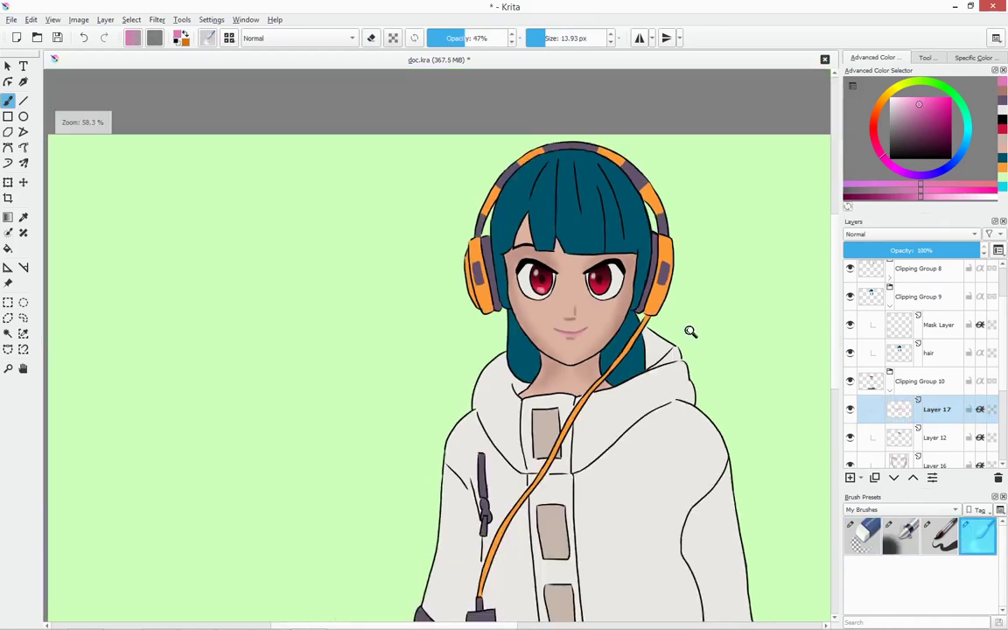
Airbrush grey shading onto the hoodie shoulder
left_click_drag(608, 262, 596, 292)
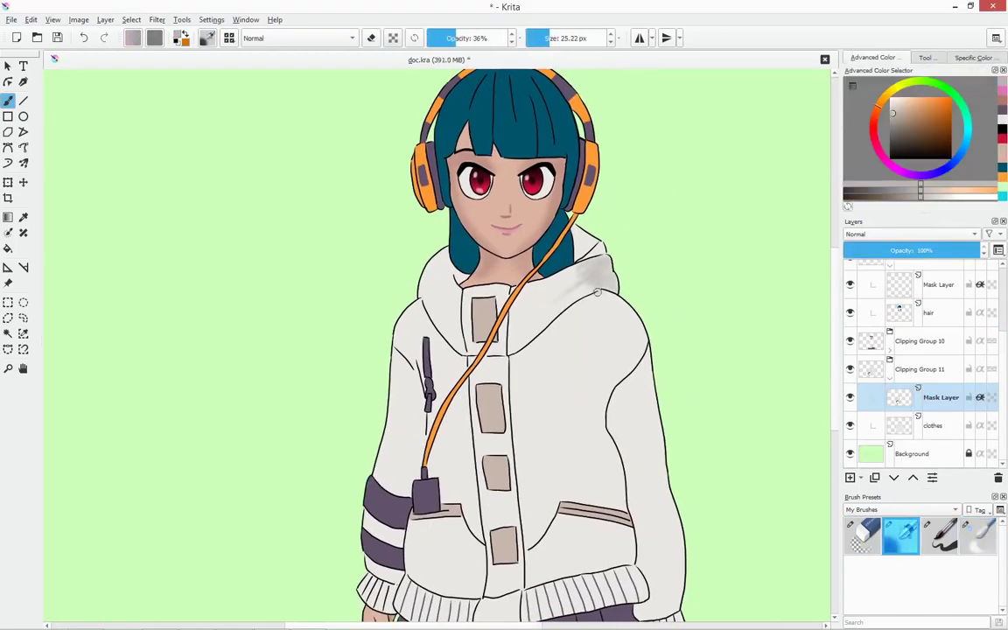